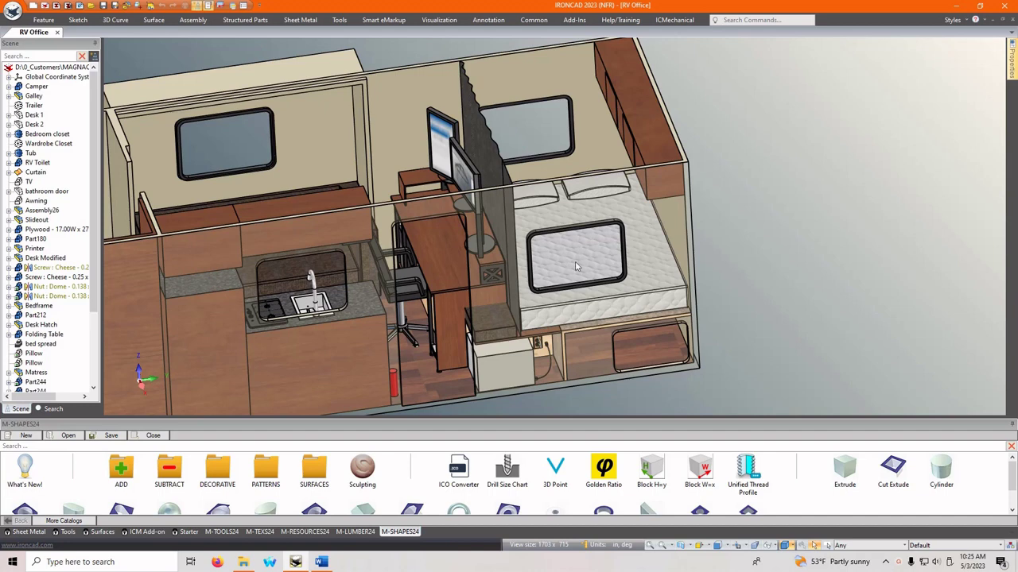
left_click(155, 21)
left_click(773, 174)
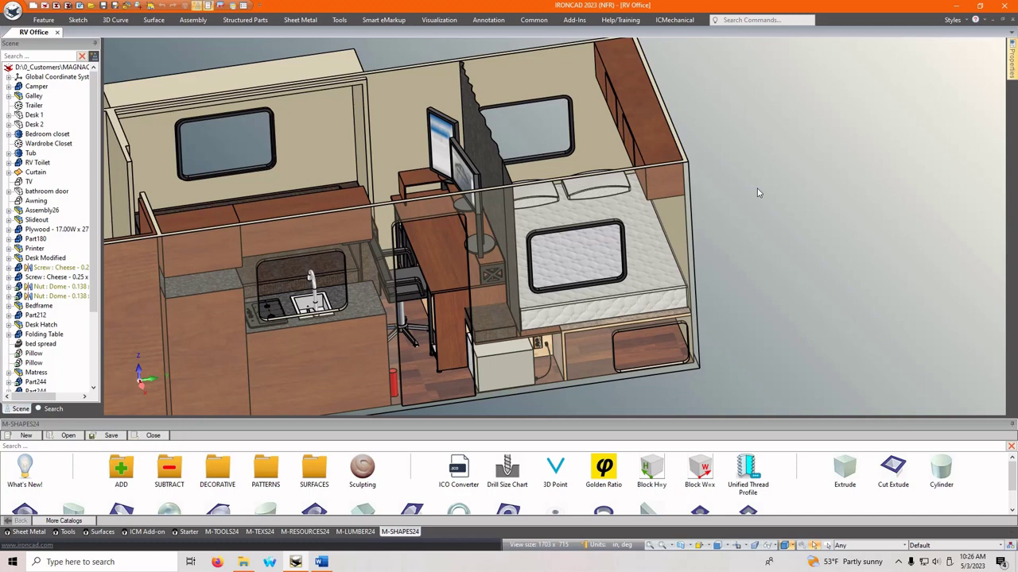
Export the mattress assembly with its pillows to Downloads as a Wavefront OBJ file named MAT003, using PC line endings.
right_click(568, 266)
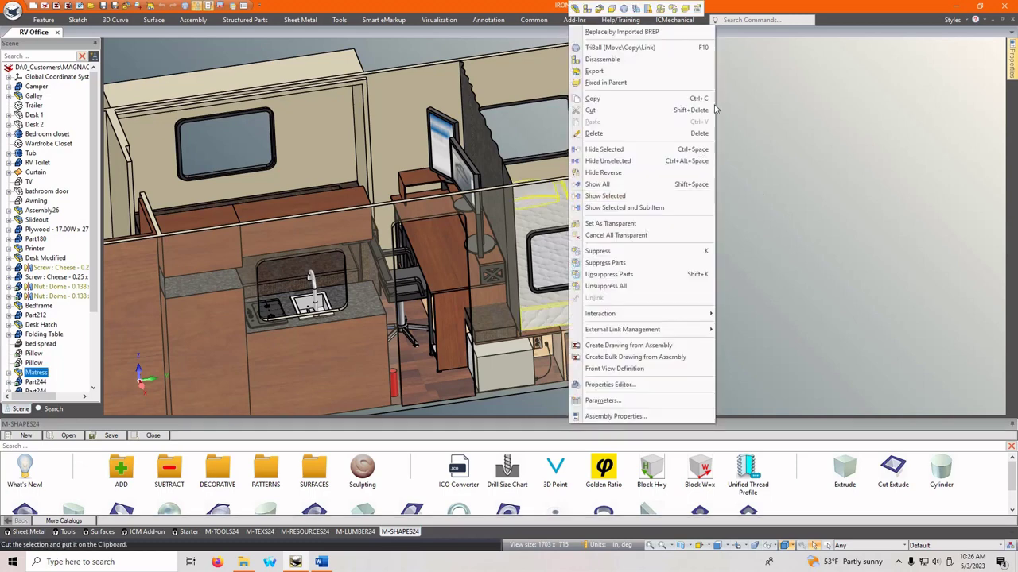
left_click(619, 75)
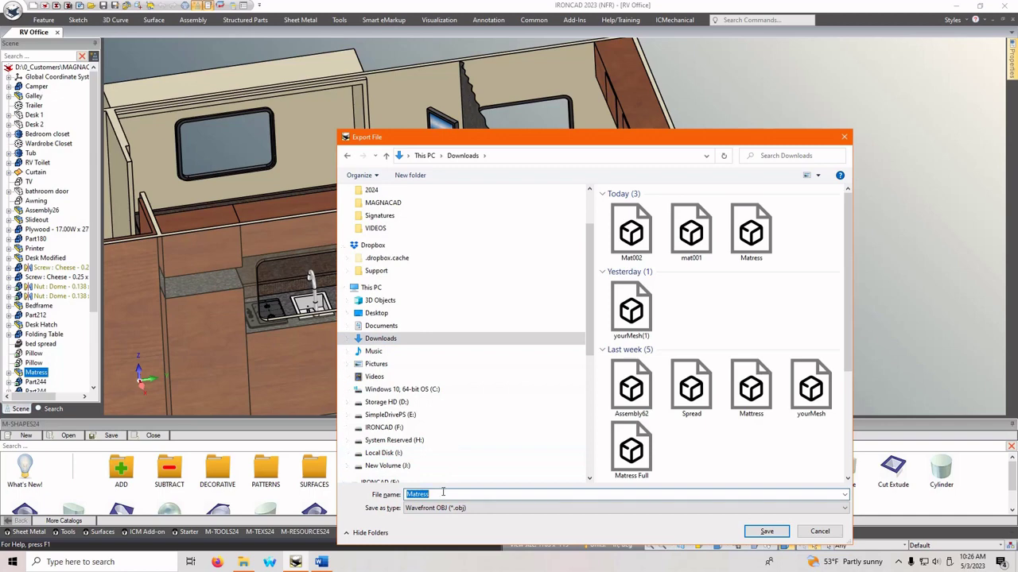
type("MAT003")
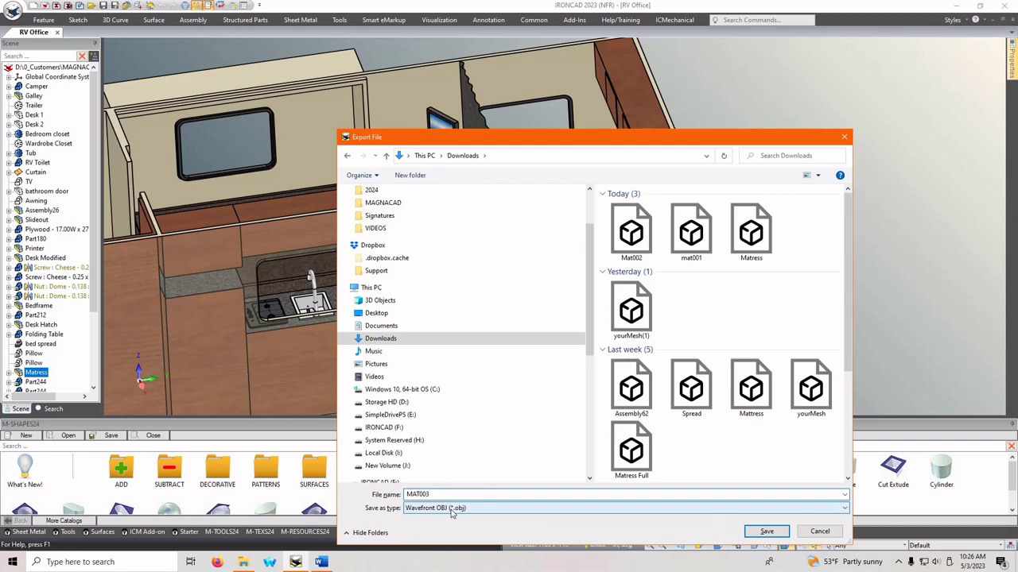
left_click(782, 529)
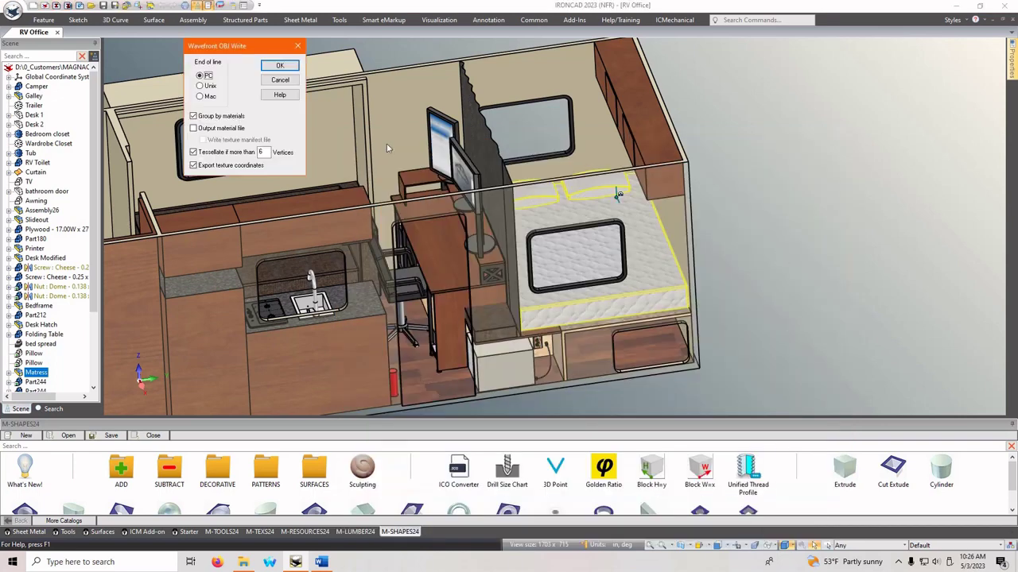
left_click(282, 66)
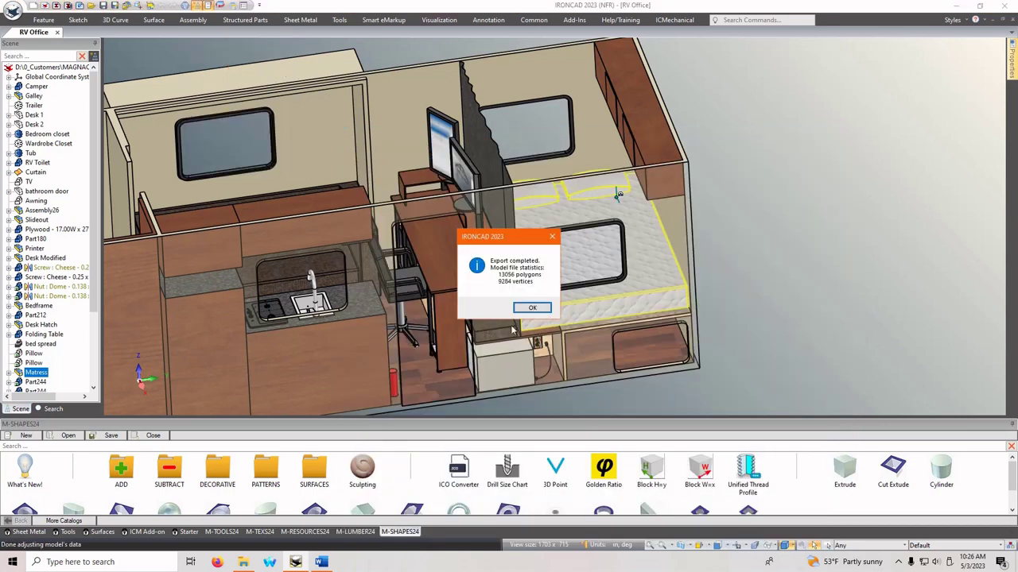
left_click(531, 309)
left_click(748, 324)
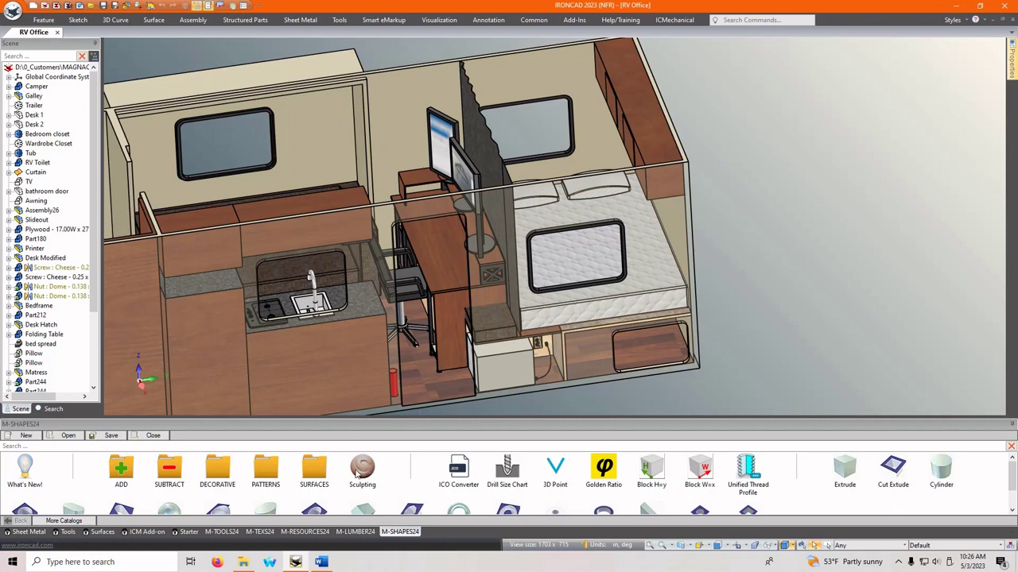
Launch Blender from the UTILITIES folder of the M-TOOLS24 catalog and delete the default cube from the new scene.
left_click(225, 533)
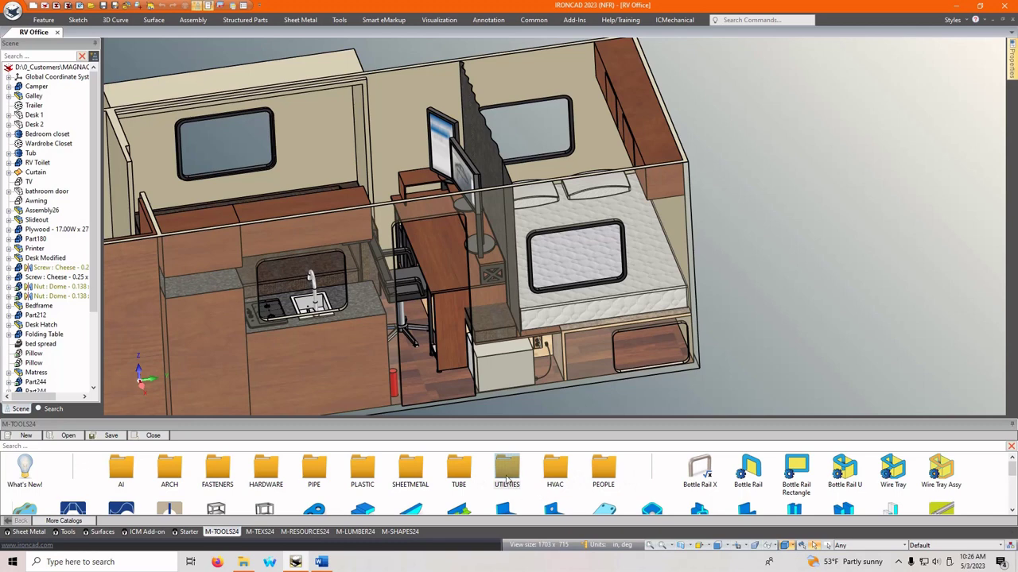
left_click(506, 473)
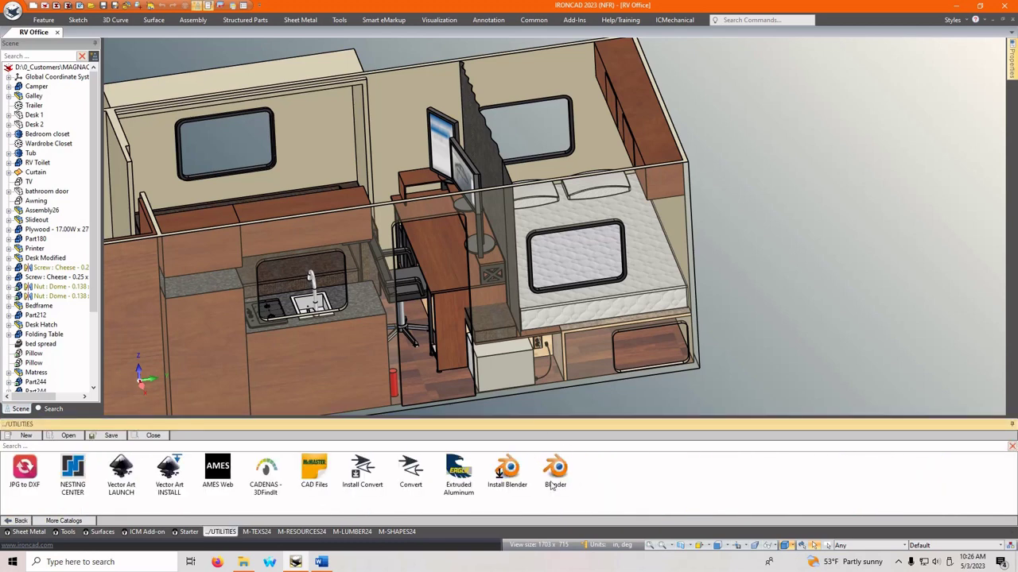
double_click(554, 477)
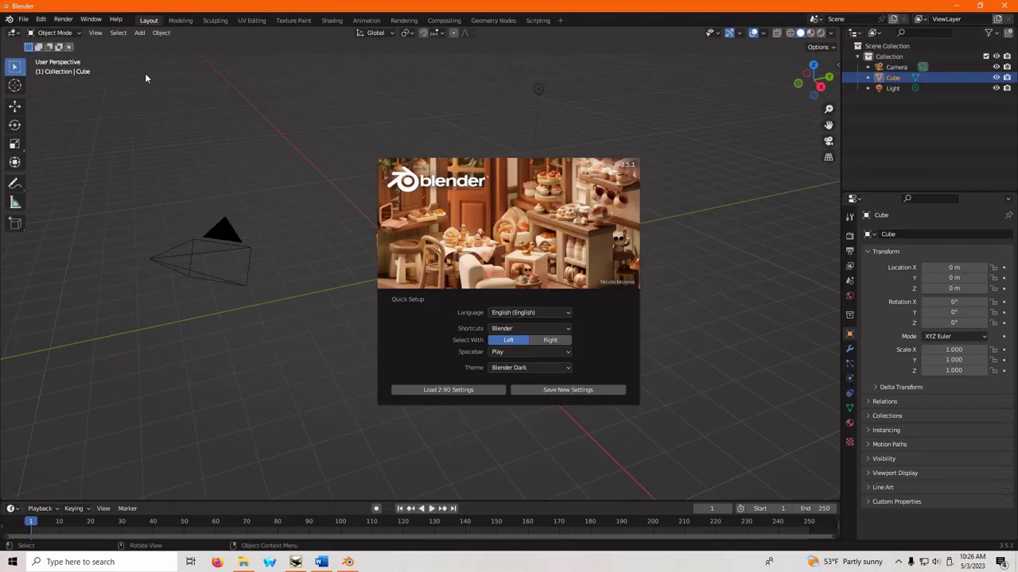
left_click(648, 172)
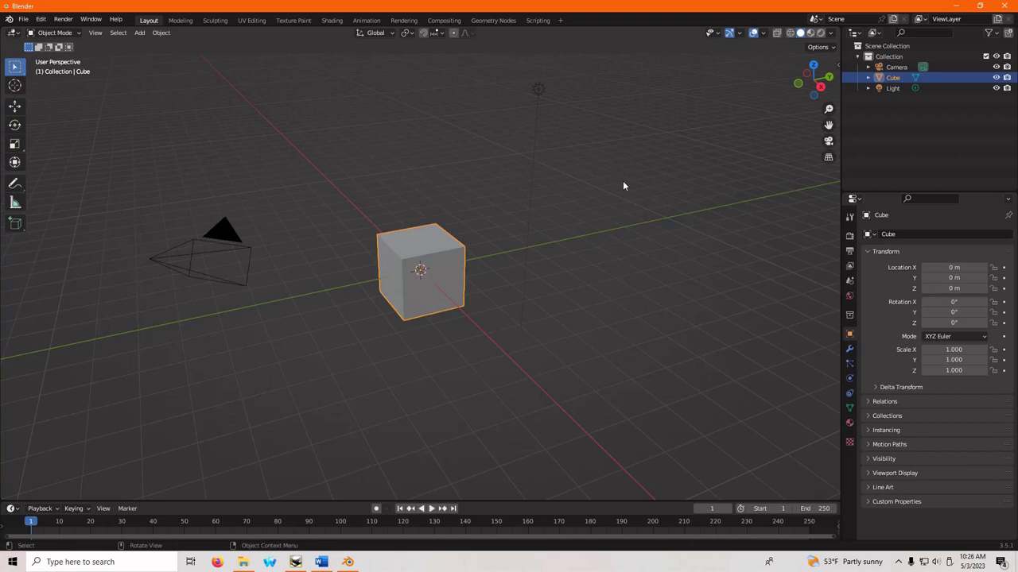
key("Delete")
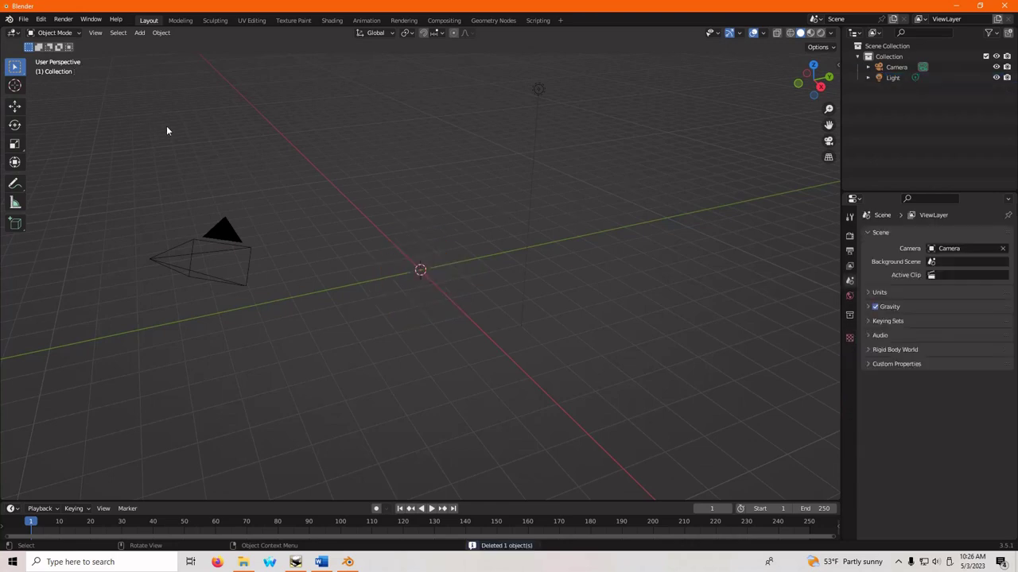
Import MAT003.obj from the Downloads folder as a Wavefront OBJ.
left_click(23, 18)
mouse_move(51, 160)
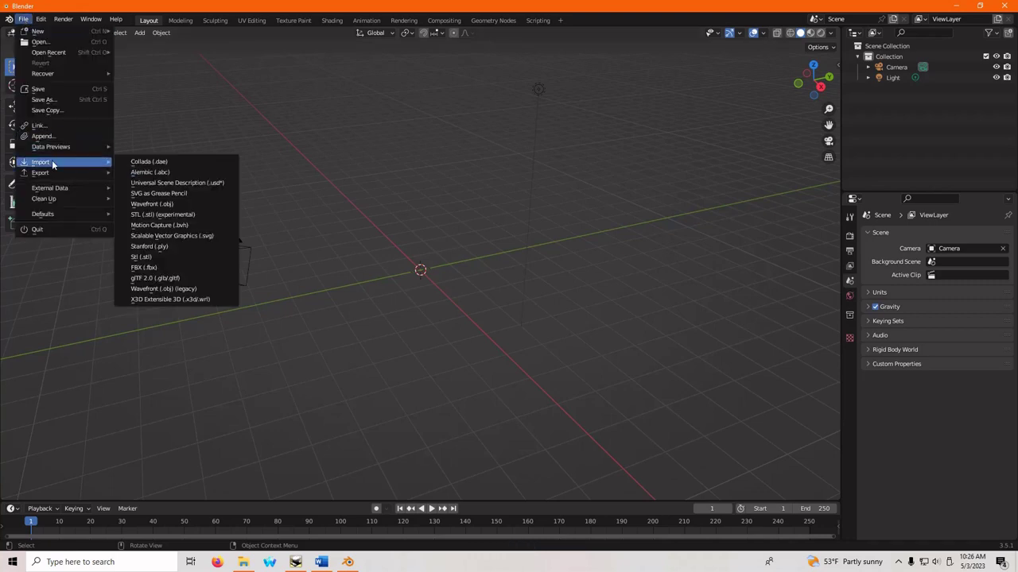
left_click(183, 205)
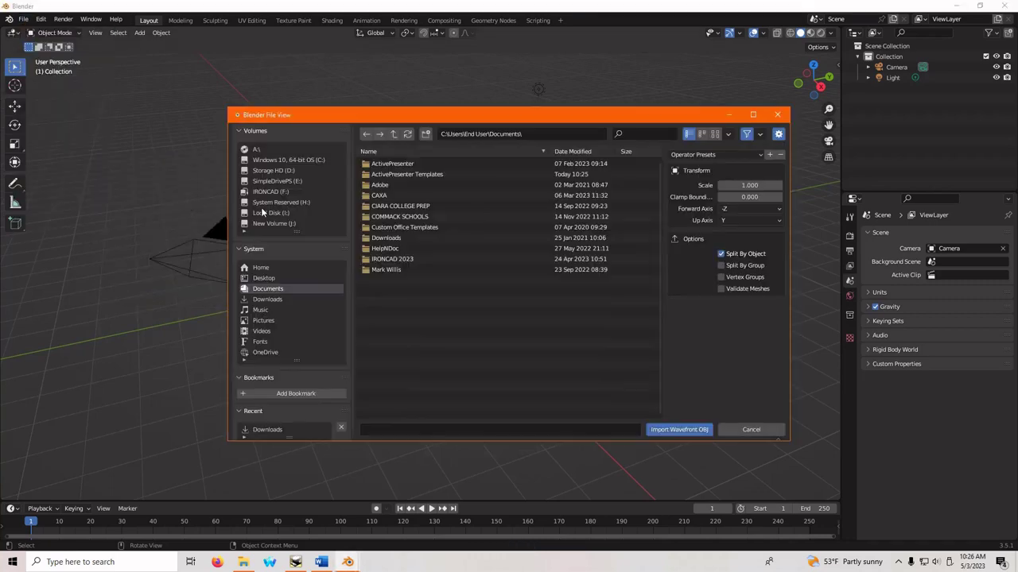
left_click(267, 299)
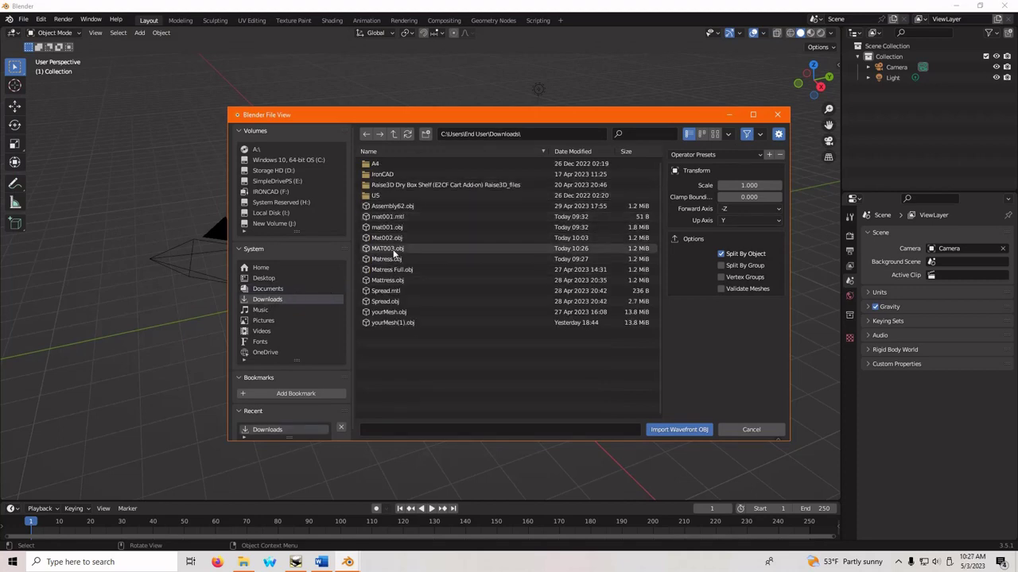
left_click(390, 248)
left_click(676, 429)
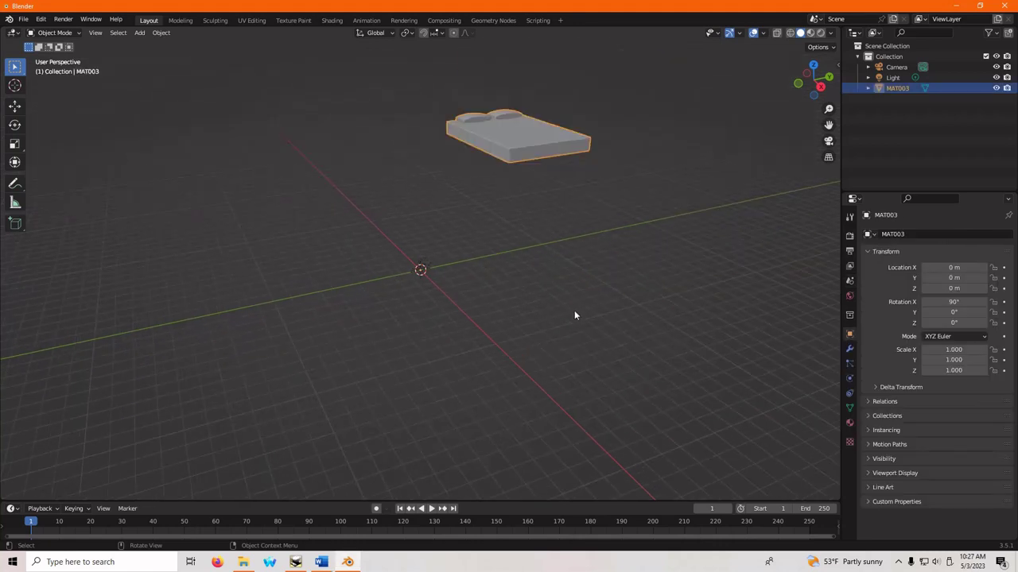
Move the imported mattress over the world origin and down to the ground plane, to about X -26.3 m, Y -66.4 m, Z -84.2 m.
key("g")
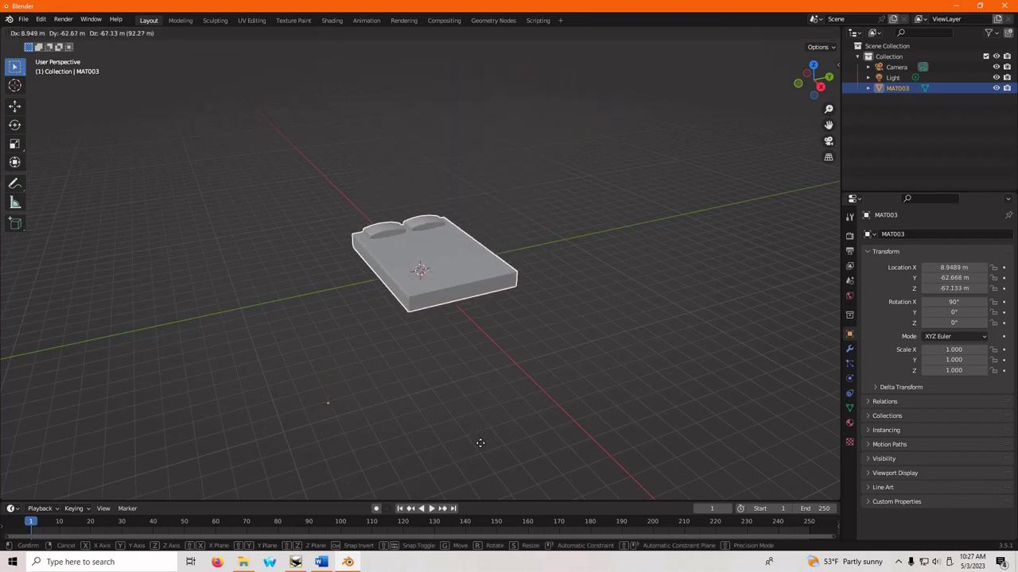
left_click(477, 438)
middle_click_drag(478, 439, 437, 345)
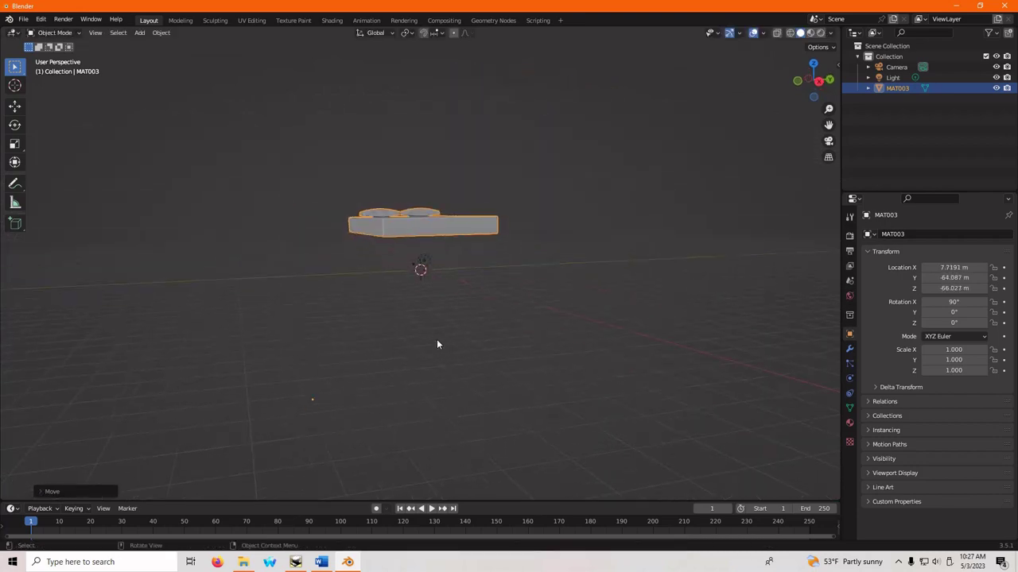
scroll(427, 319, "up", 1)
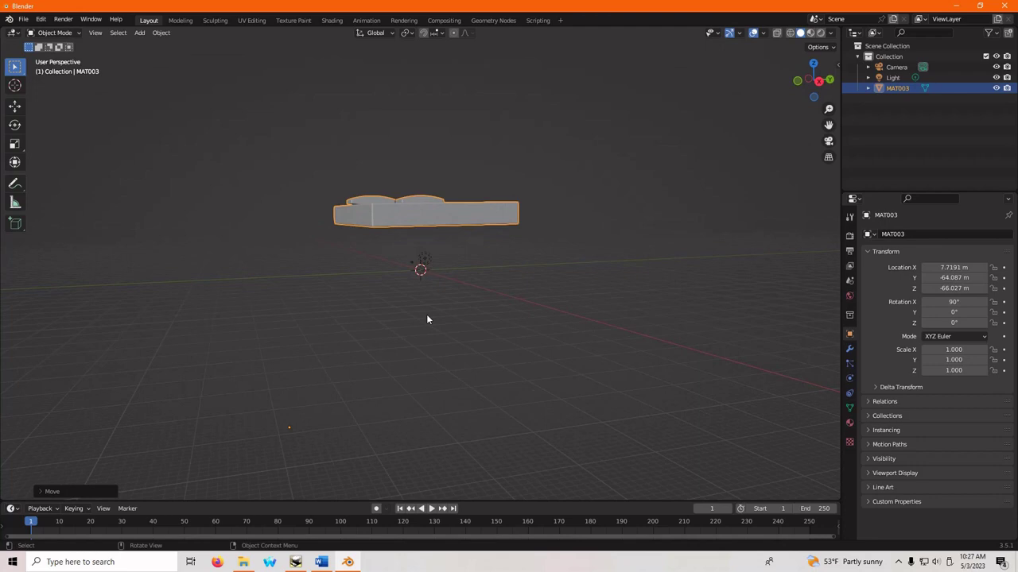
key("g")
left_click(429, 355)
middle_click_drag(429, 355, 529, 334)
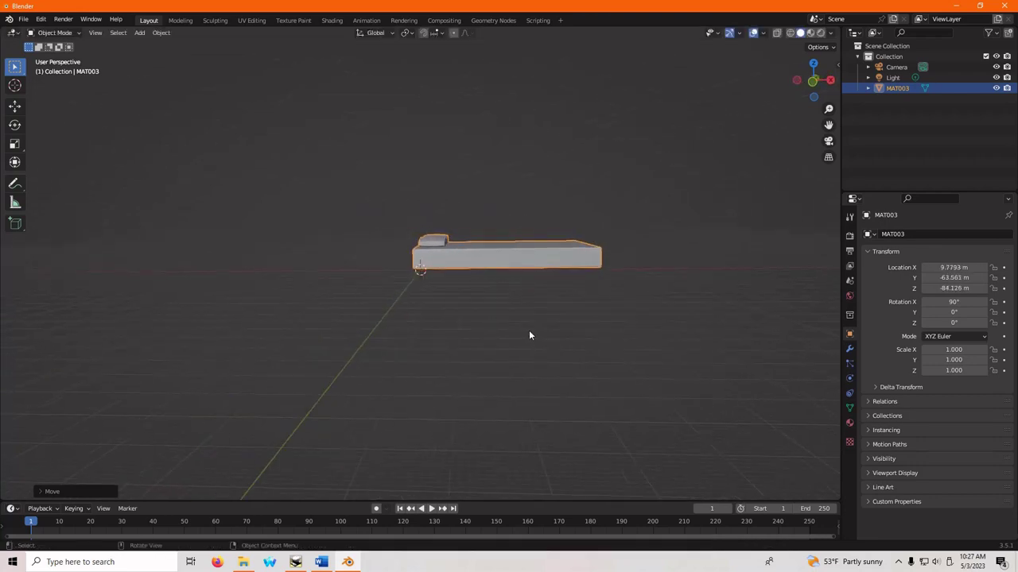
key("g")
left_click(431, 334)
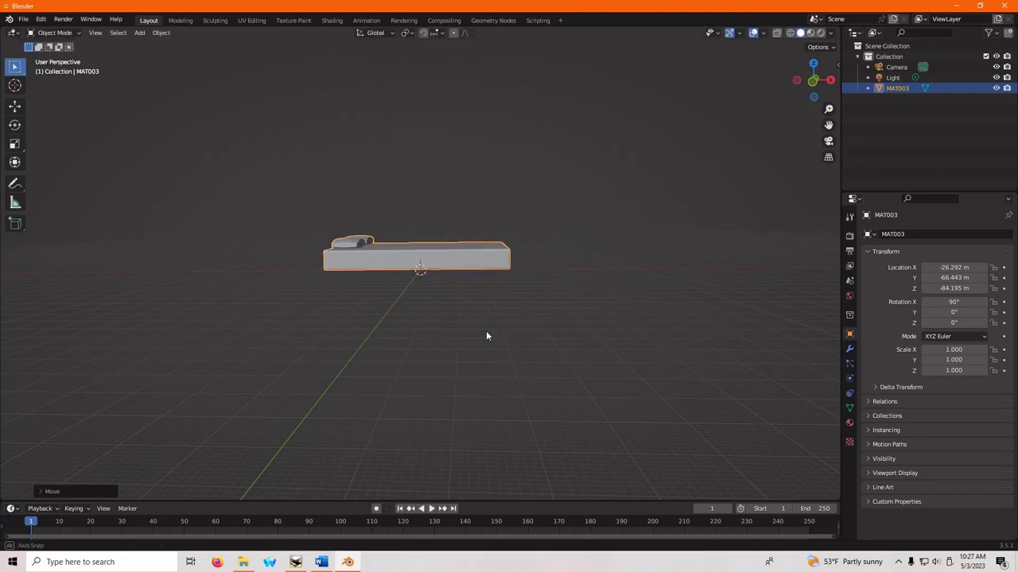
Center the mattress on the world origin at about X -28.3 m, Y -51.1 m, Z -82.7 m and deselect it.
middle_click_drag(486, 336, 443, 368)
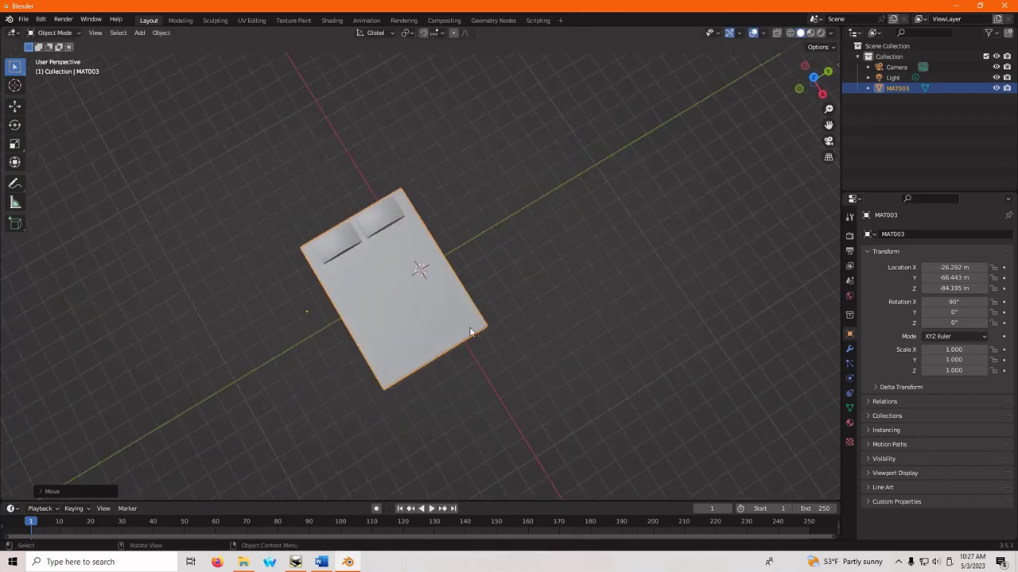
key("g")
left_click(545, 315)
left_click(546, 315)
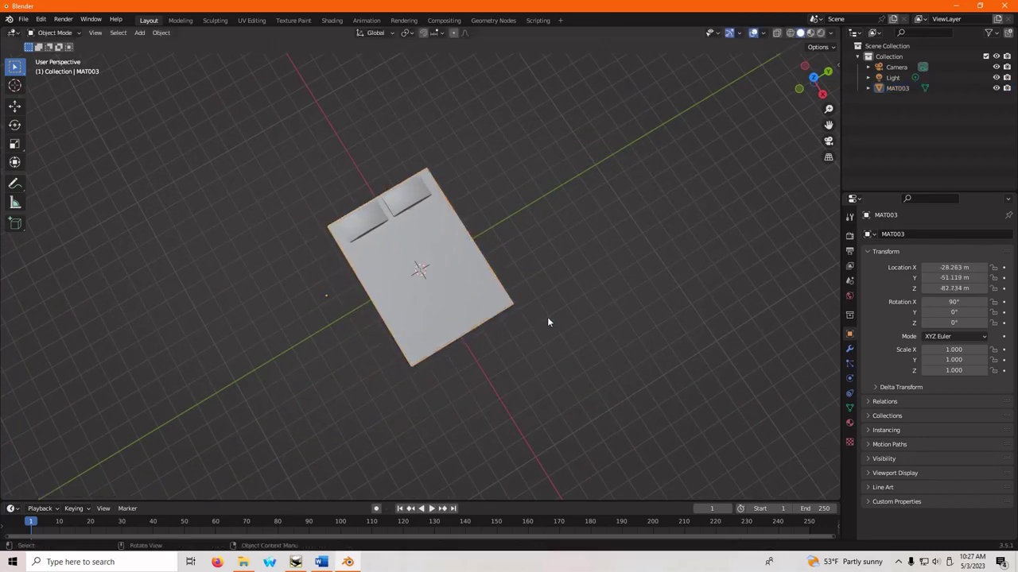
middle_click_drag(545, 315, 426, 300)
scroll(423, 296, "up", 4)
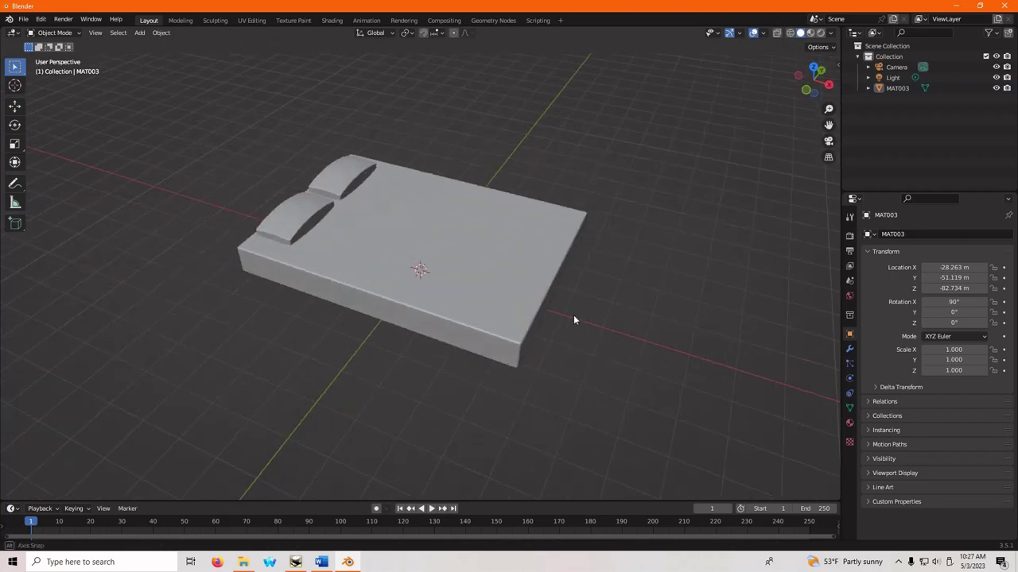
middle_click_drag(573, 315, 555, 310)
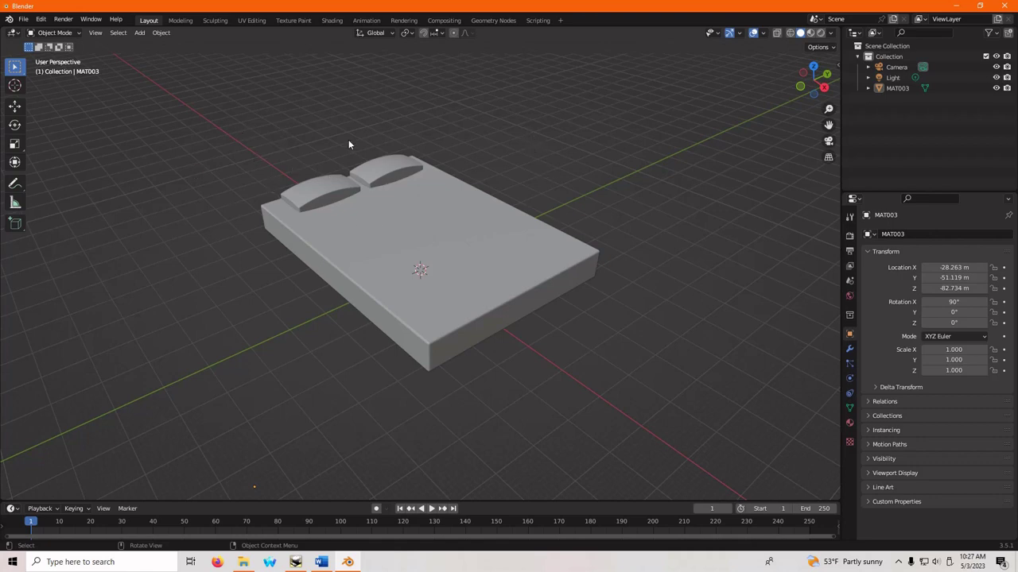
Add a mesh plane and raise it along the Z axis to about 24.2 m, just above the mattress.
key("shift+a")
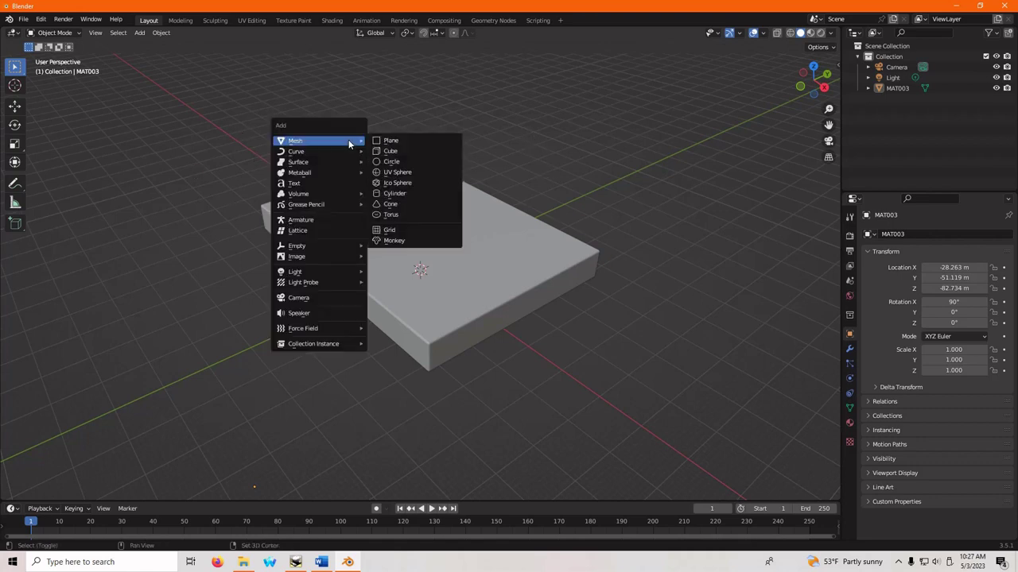
left_click(396, 142)
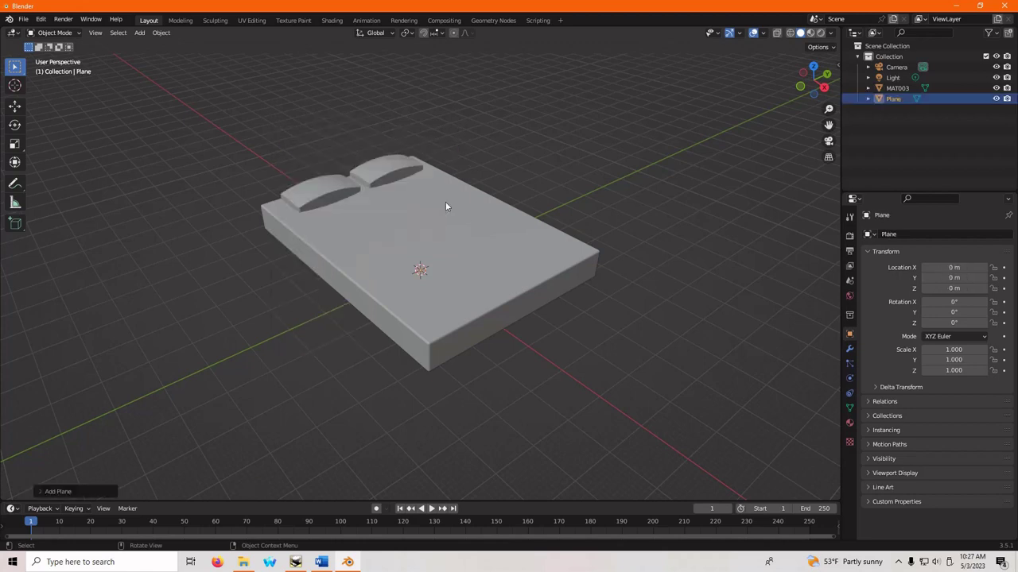
key("g")
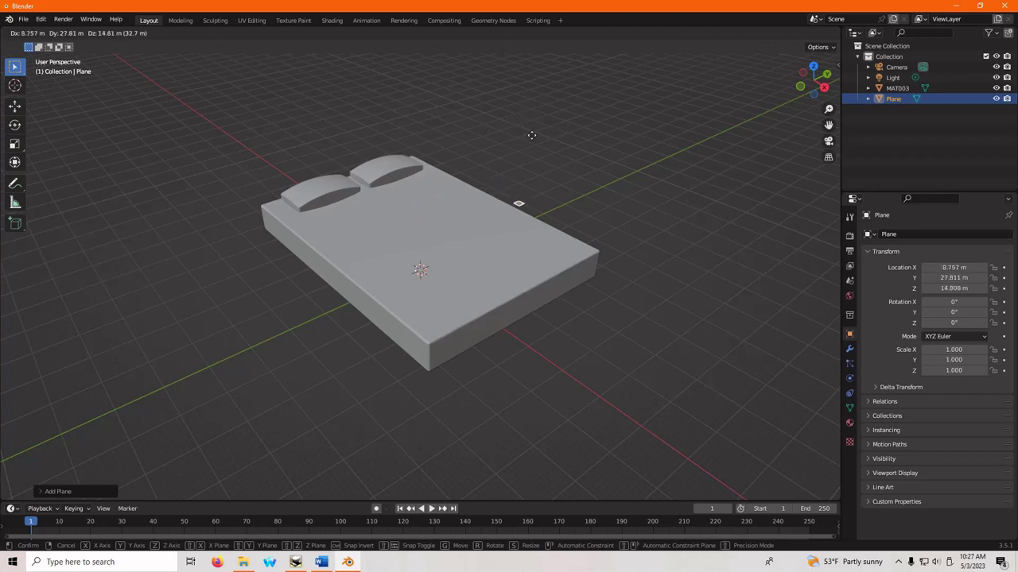
key("z")
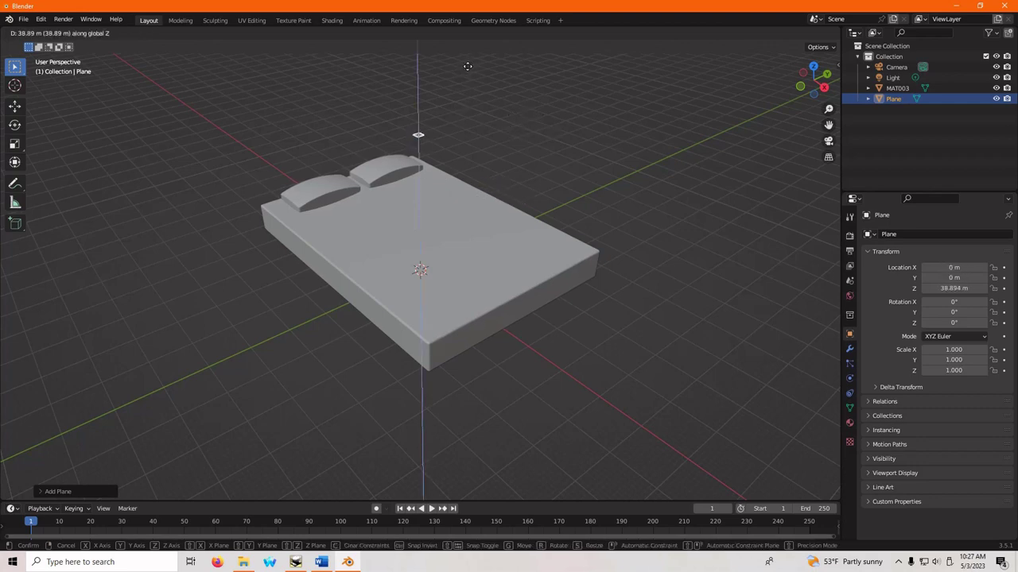
left_click(466, 100)
middle_click_drag(466, 99, 420, 155)
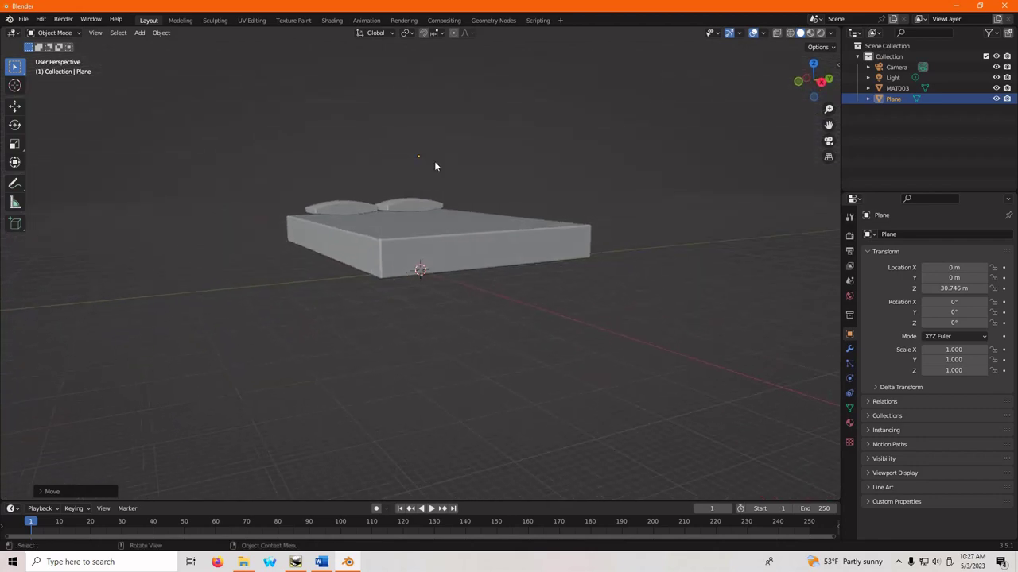
key("g")
key("z")
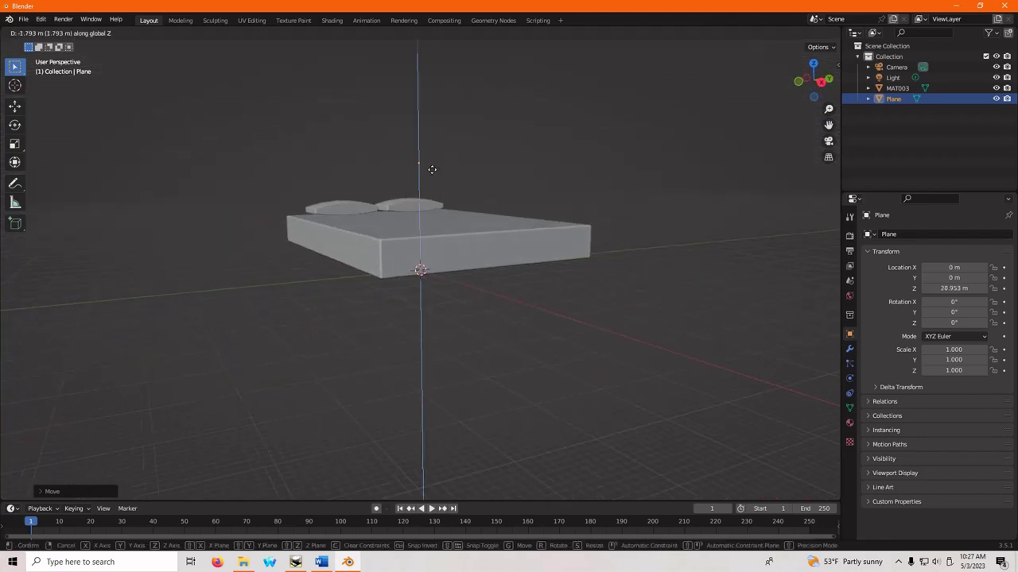
left_click(437, 181)
Scale the plane uniformly to about -45.8 so it spans the mattress, and check its coverage from below.
middle_click_drag(438, 183, 470, 235)
key("s")
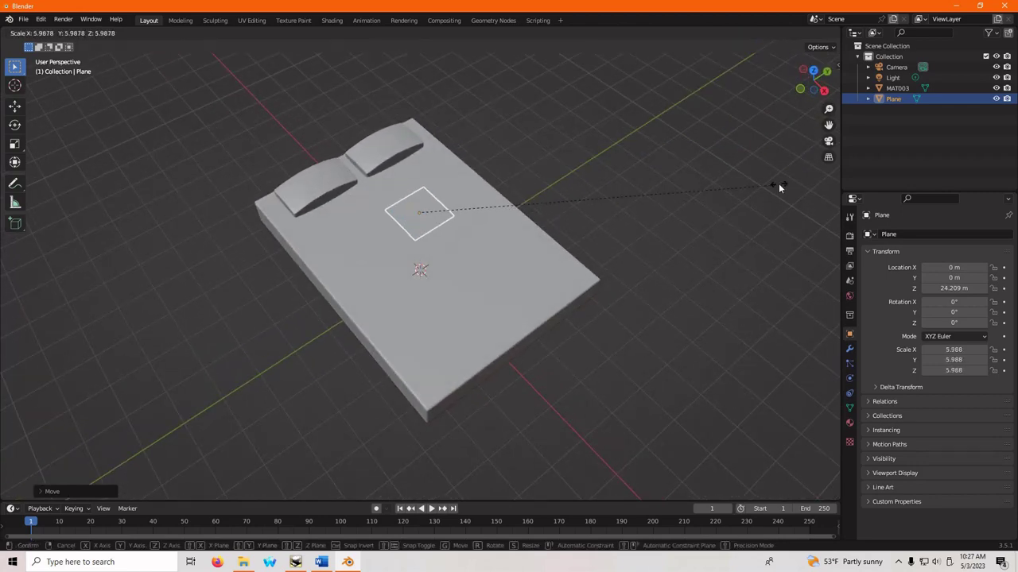
left_click(778, 183)
key("s")
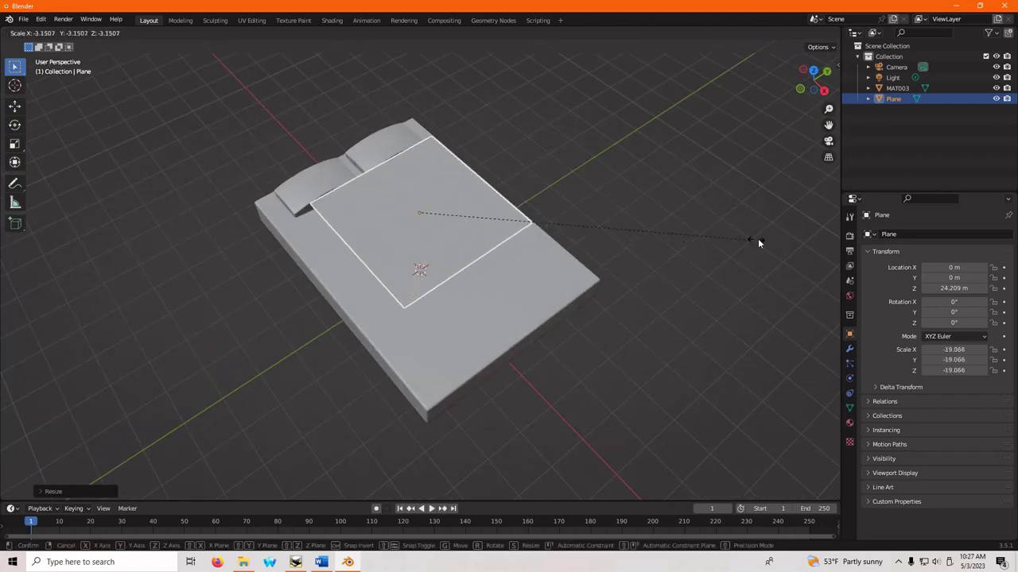
left_click(748, 240)
key("s")
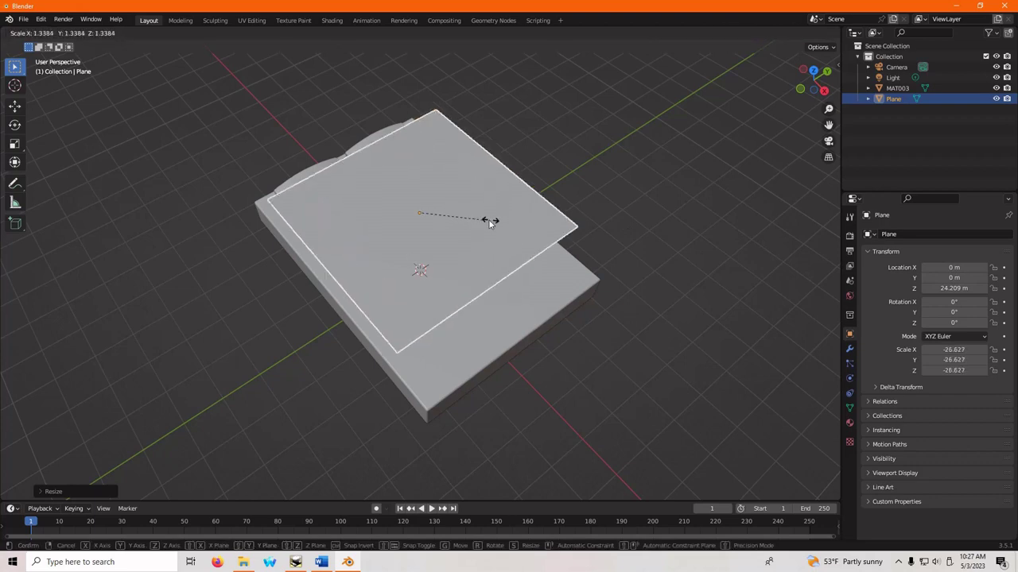
left_click(528, 225)
middle_click_drag(491, 242, 543, 147)
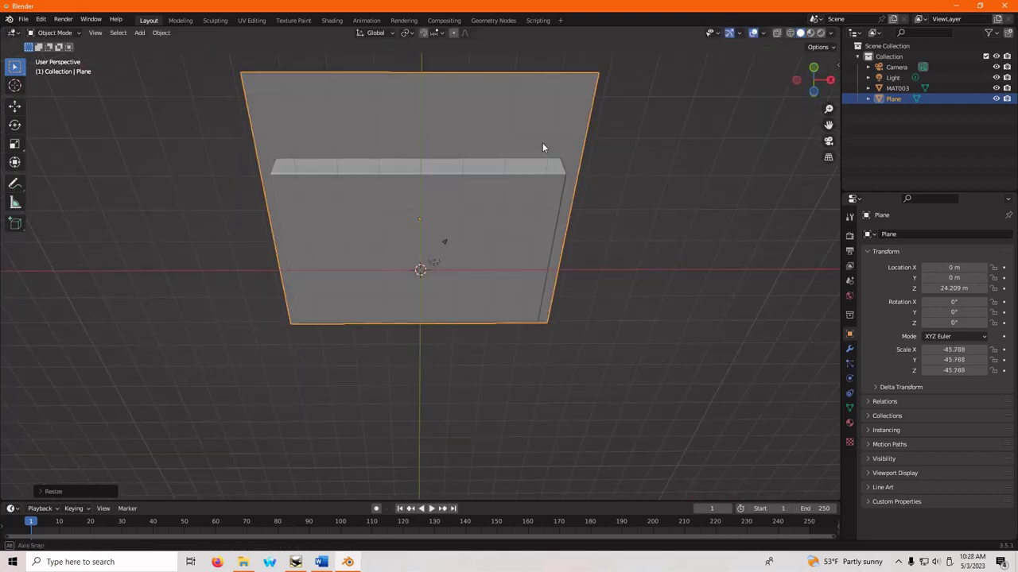
From the bottom view, scale the plane to about -32.7 along Y and about -42.4 along X for an even overhang.
left_click(814, 92)
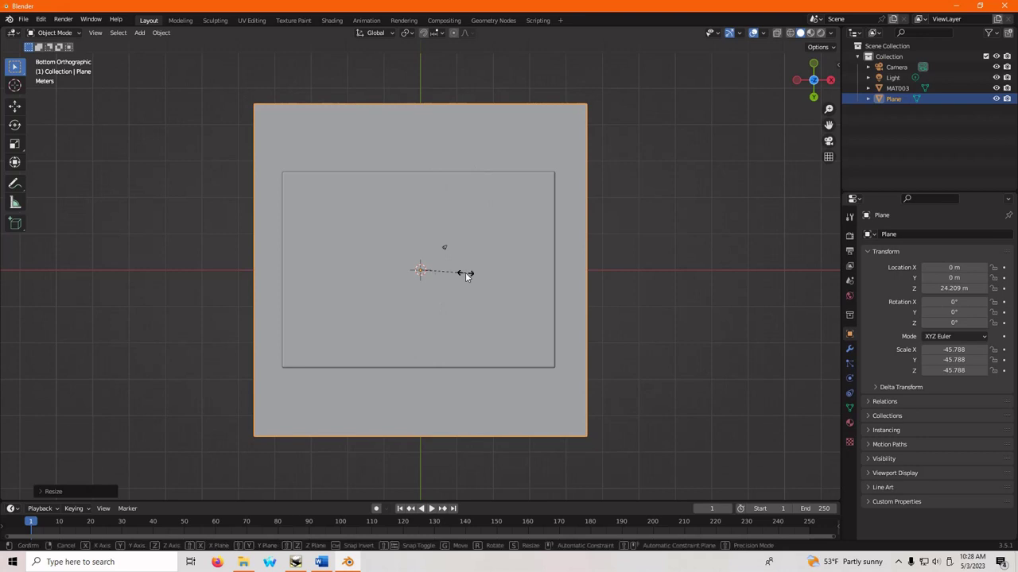
key("s")
key("y")
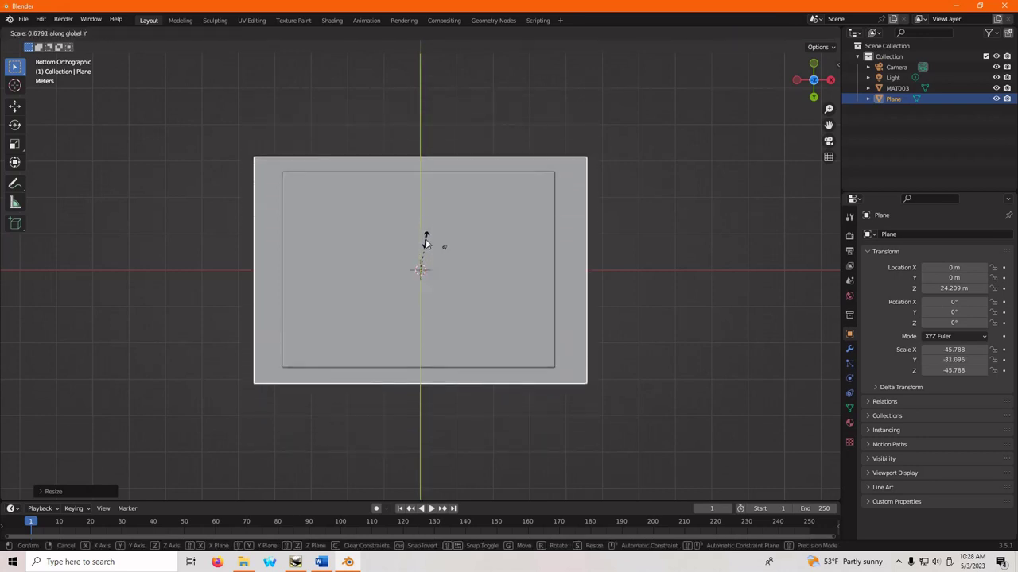
left_click(427, 244)
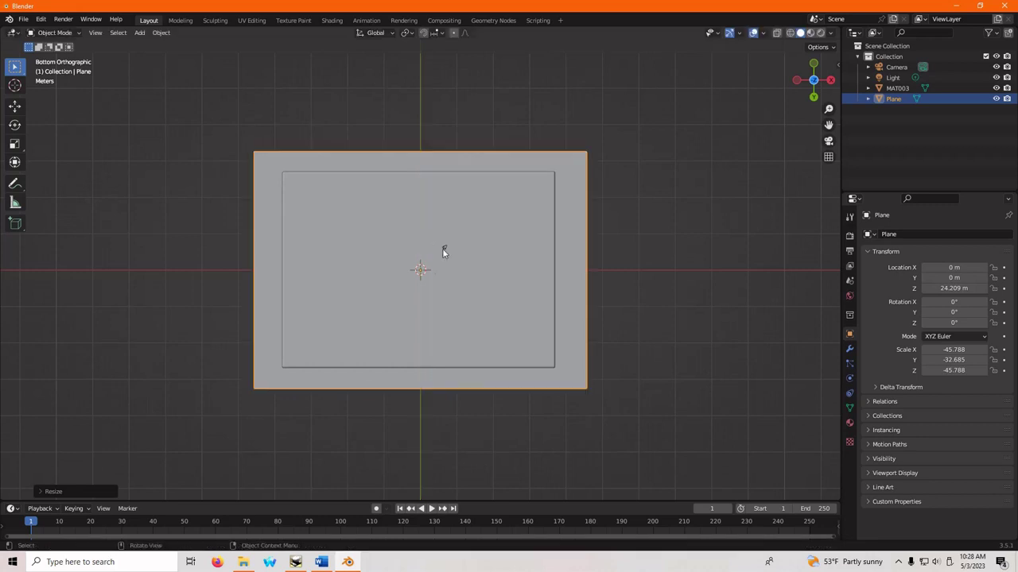
key("s")
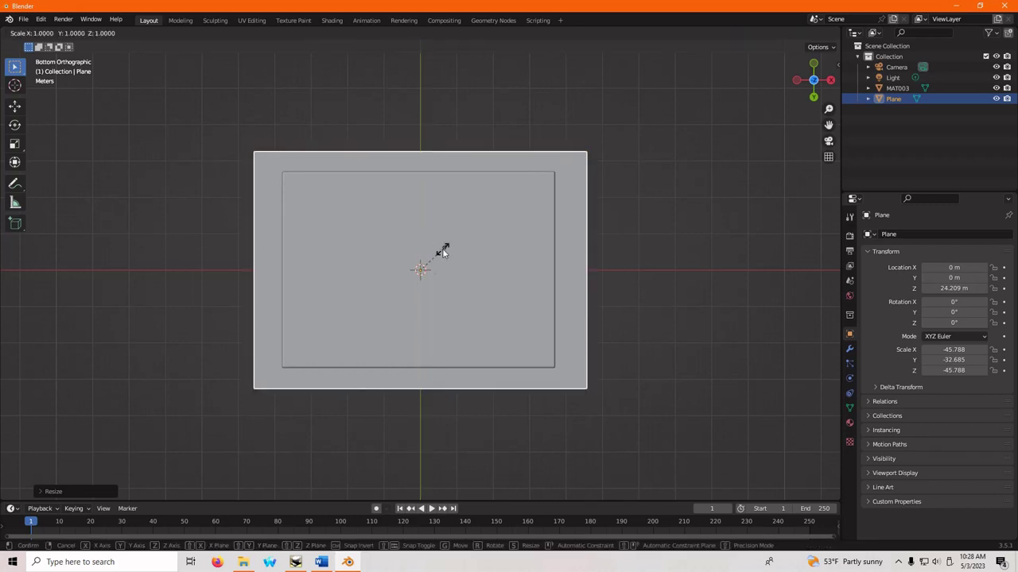
key("x")
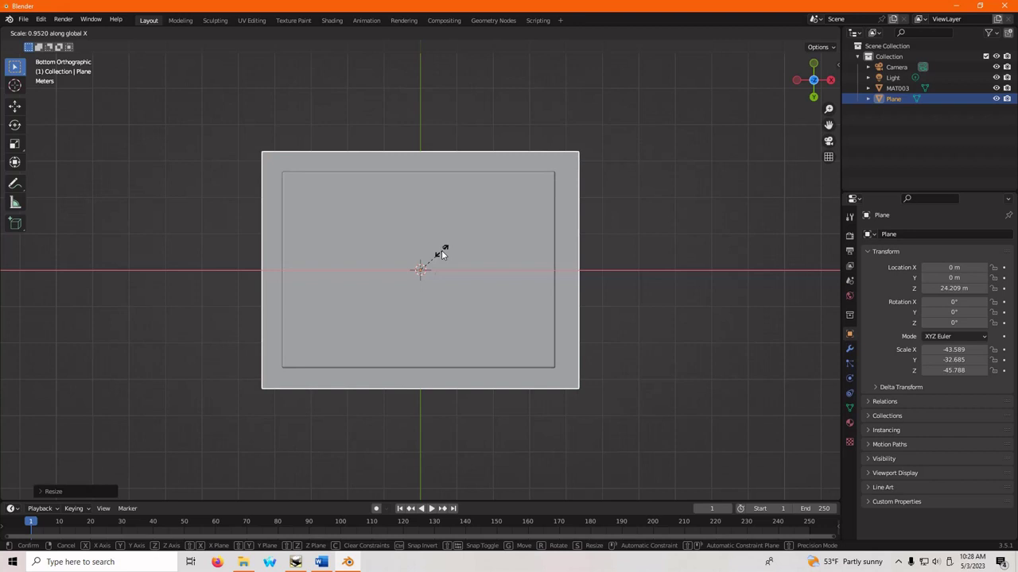
left_click(440, 250)
Move the plane to about X -0.73 m, Y -0.29 m so it is centered over the mattress, and deselect it.
key("g")
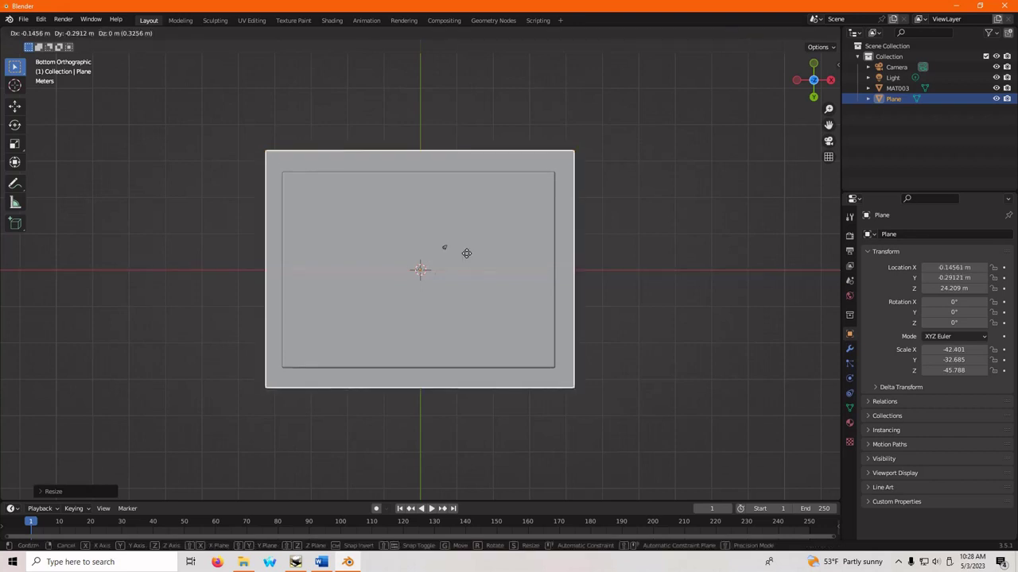
left_click(487, 256)
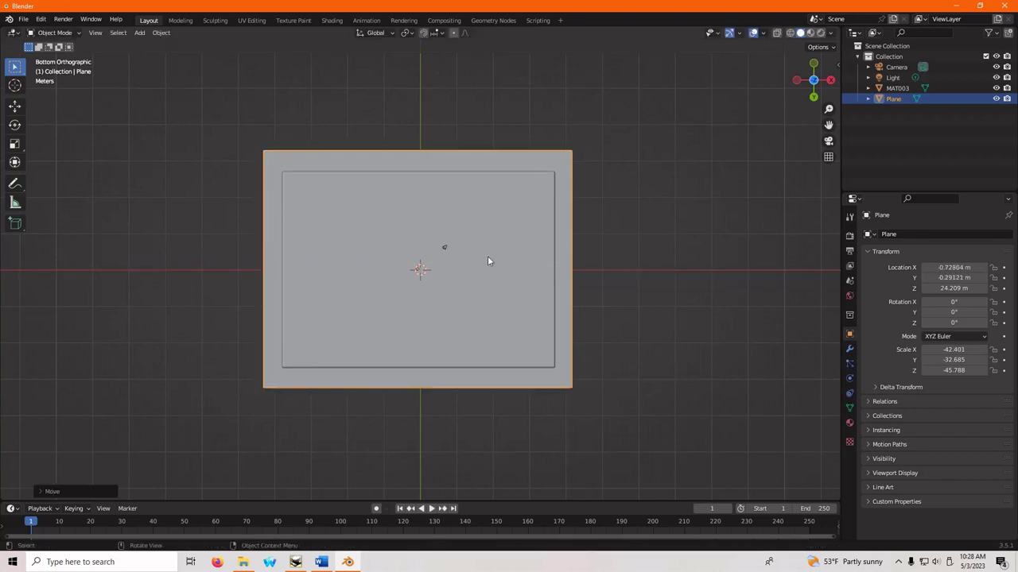
left_click(613, 232)
middle_click_drag(613, 231, 469, 383)
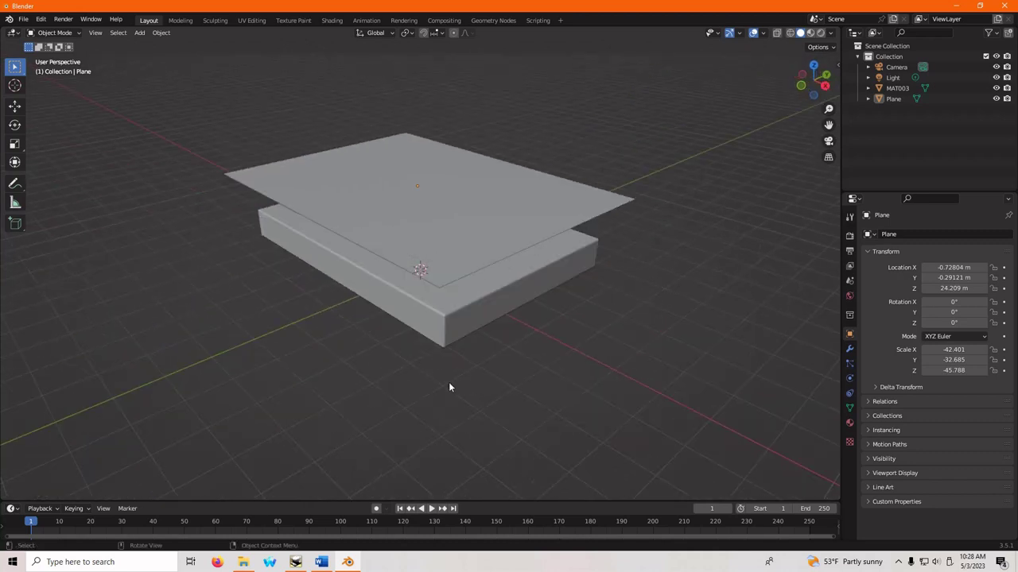
Subdivide the plane's mesh in Edit Mode with 60 cuts and return to Object Mode.
left_click(60, 33)
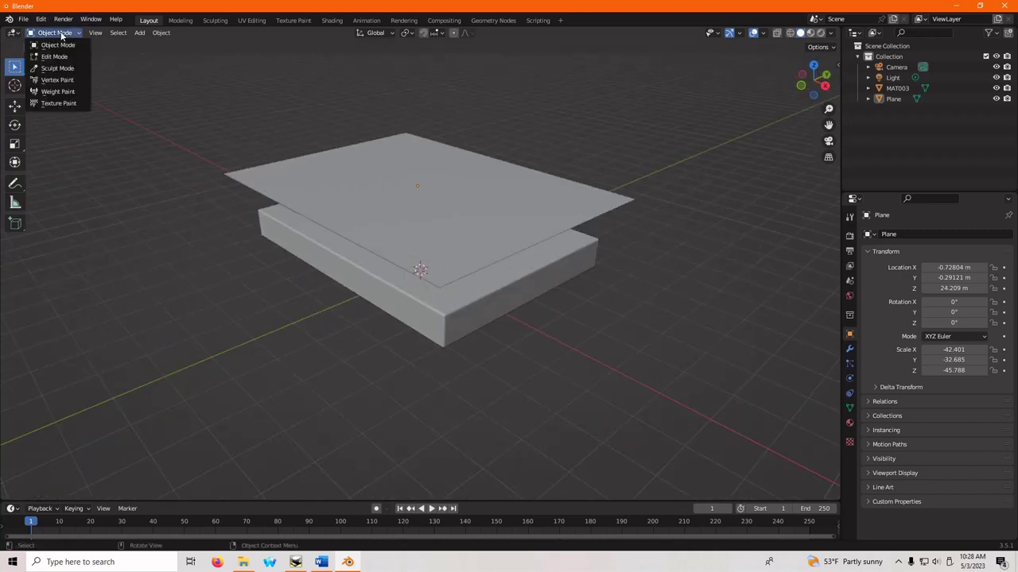
key("Return")
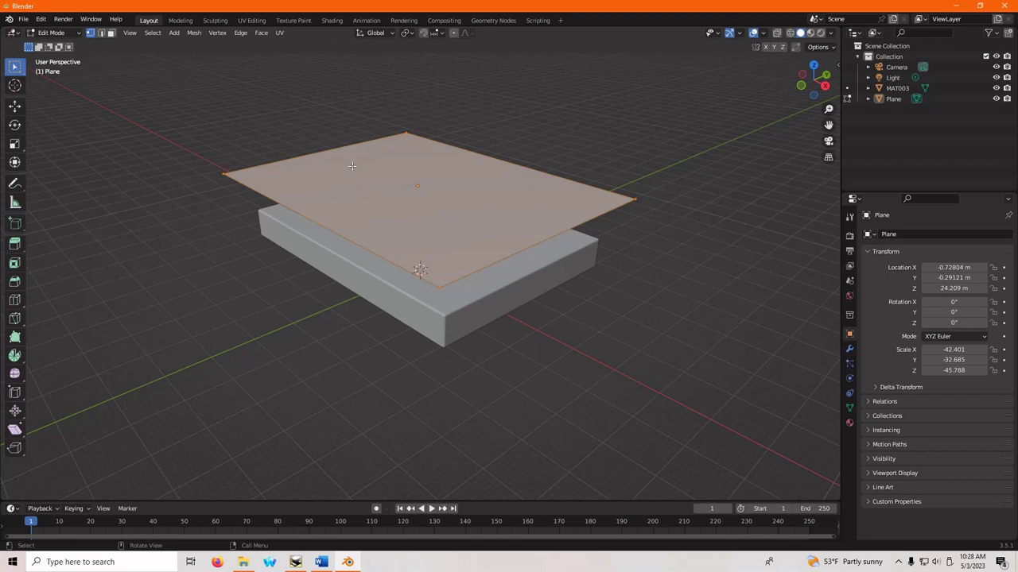
right_click(318, 161)
left_click(318, 163)
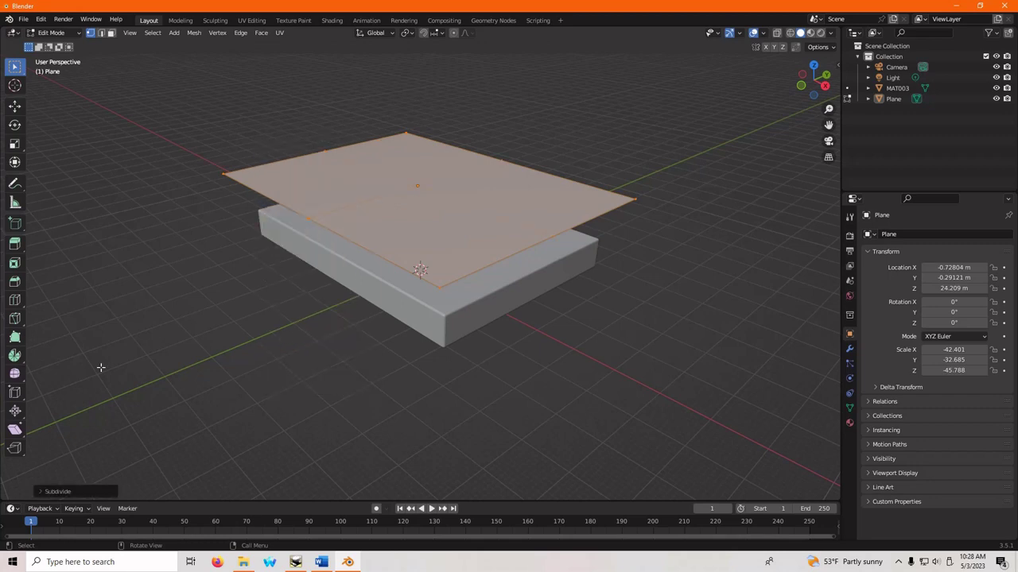
left_click(53, 491)
left_click(144, 419)
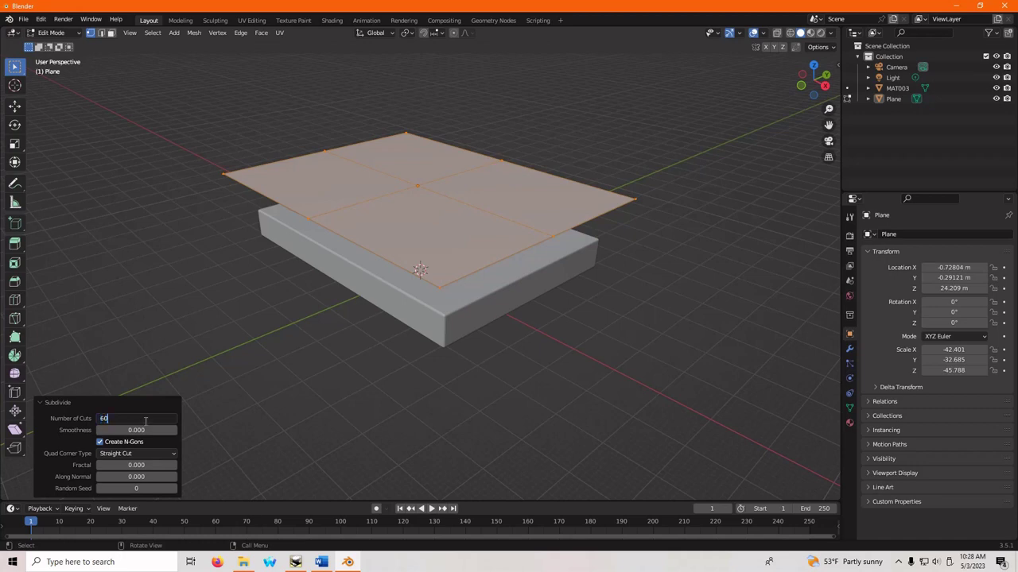
type("60")
key("Return")
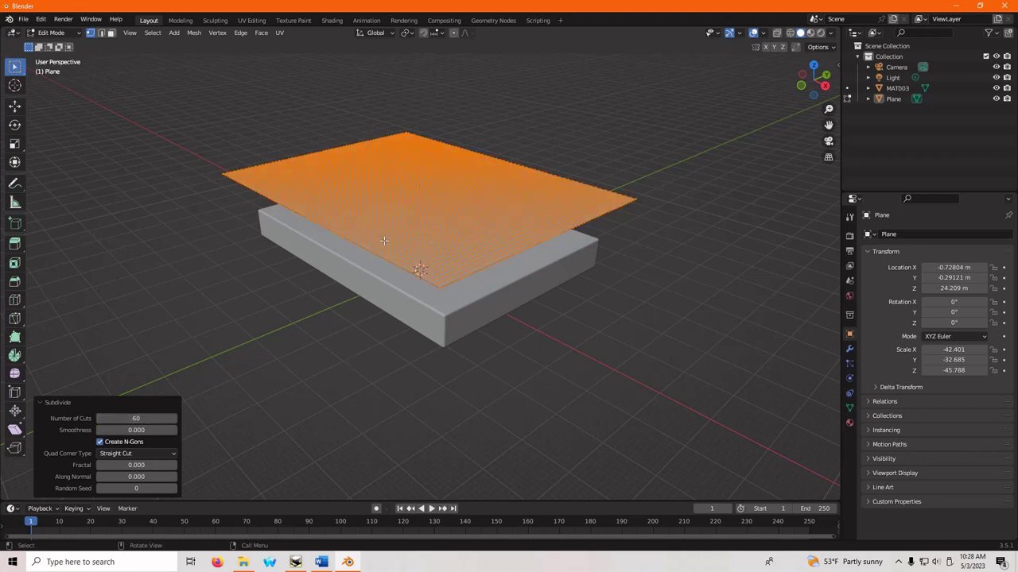
left_click(336, 112)
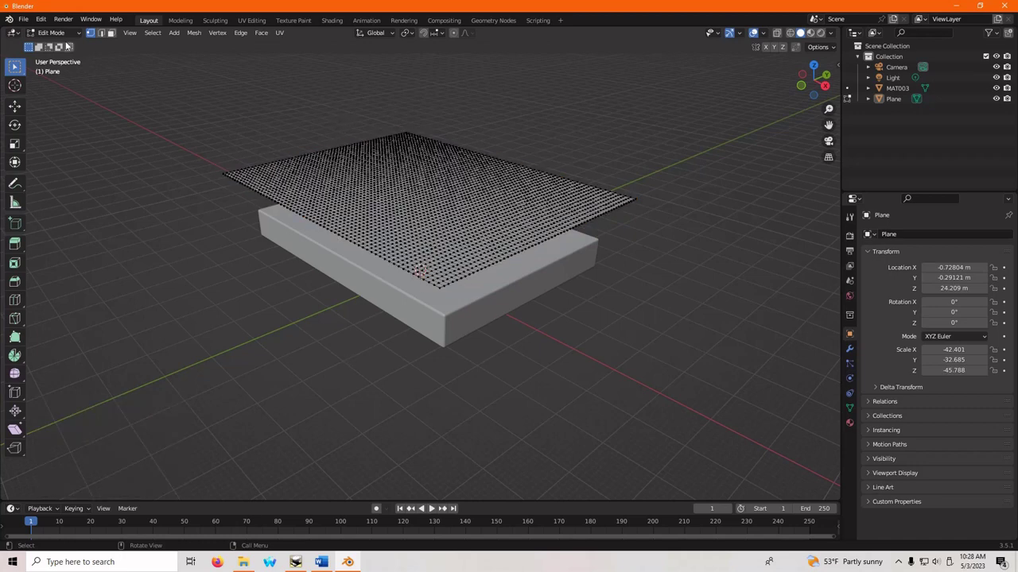
left_click(51, 33)
left_click(48, 44)
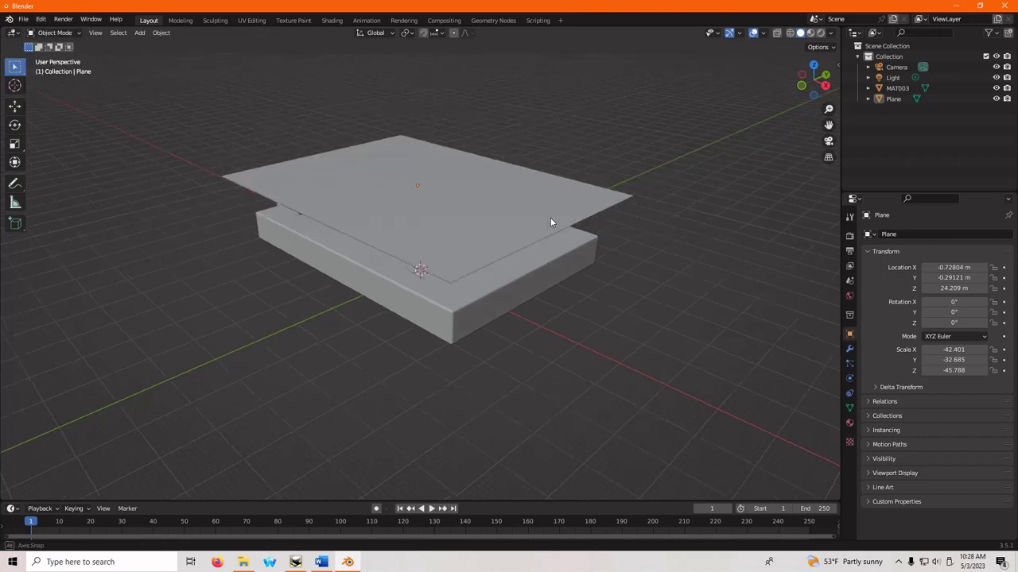
Add Collision physics to the mattress MAT003 with the default settings and deselect it.
middle_click_drag(550, 222, 482, 227)
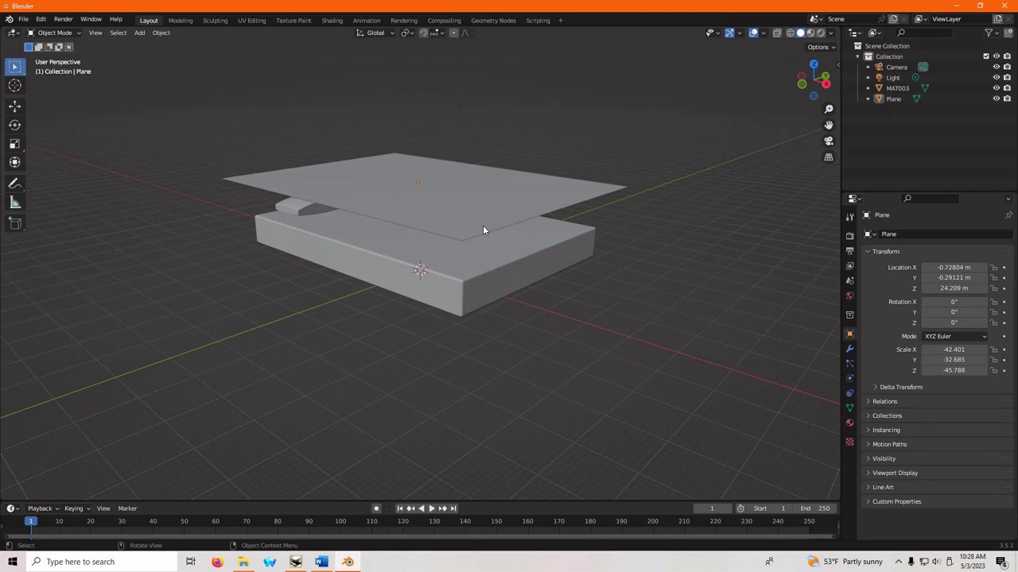
scroll(471, 230, "up", 1)
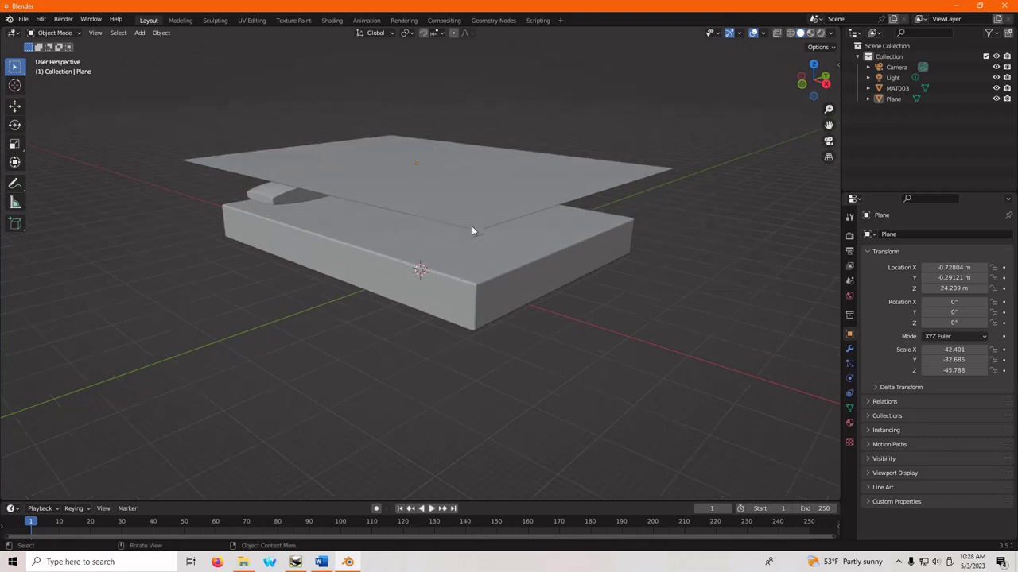
left_click(333, 239)
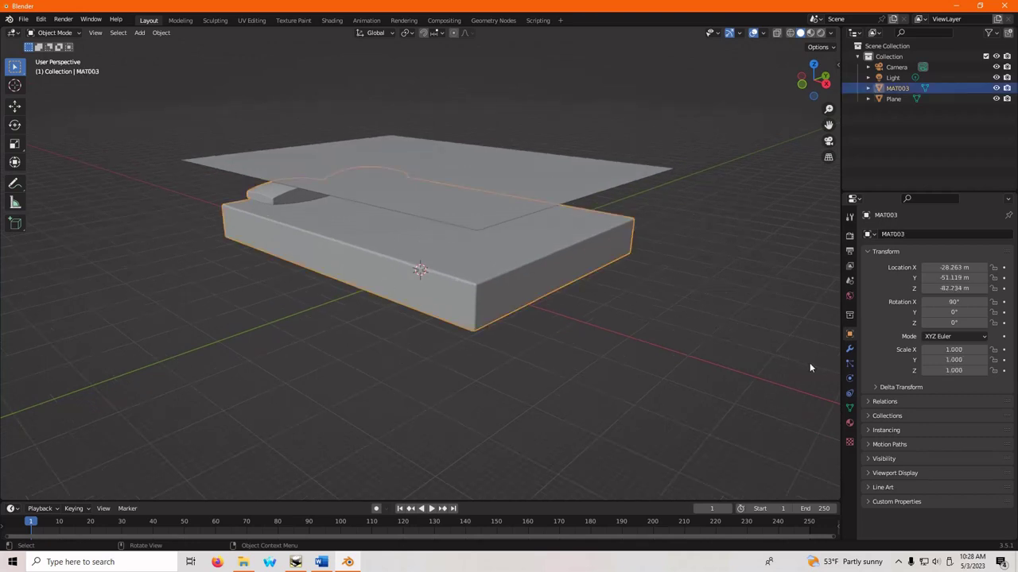
left_click(849, 378)
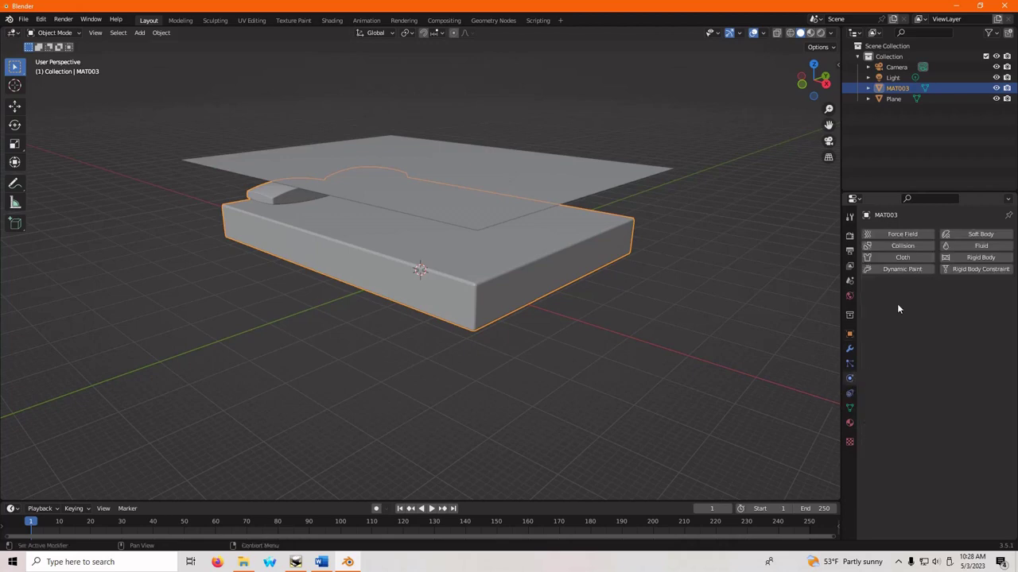
left_click(901, 245)
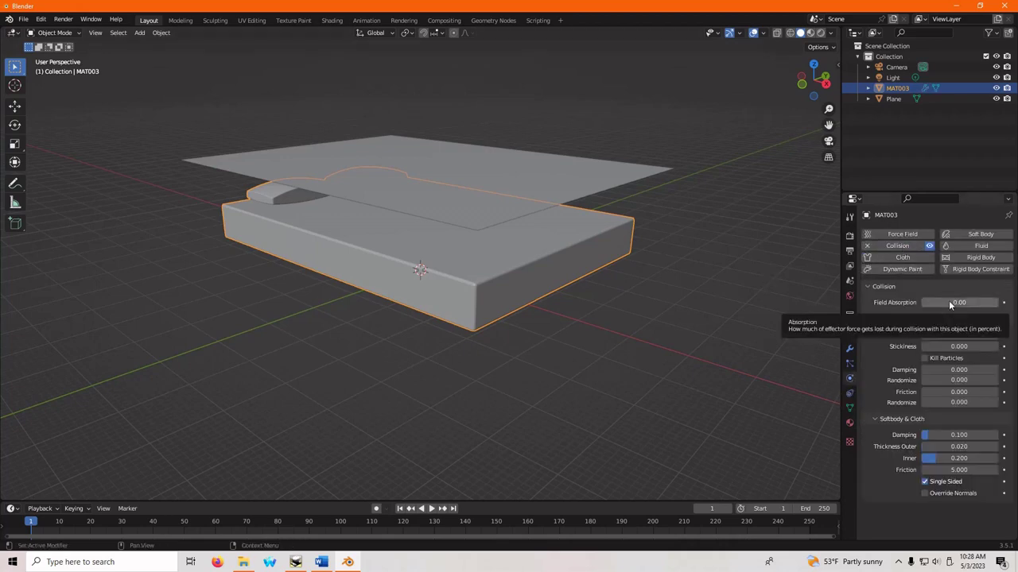
left_click(708, 245)
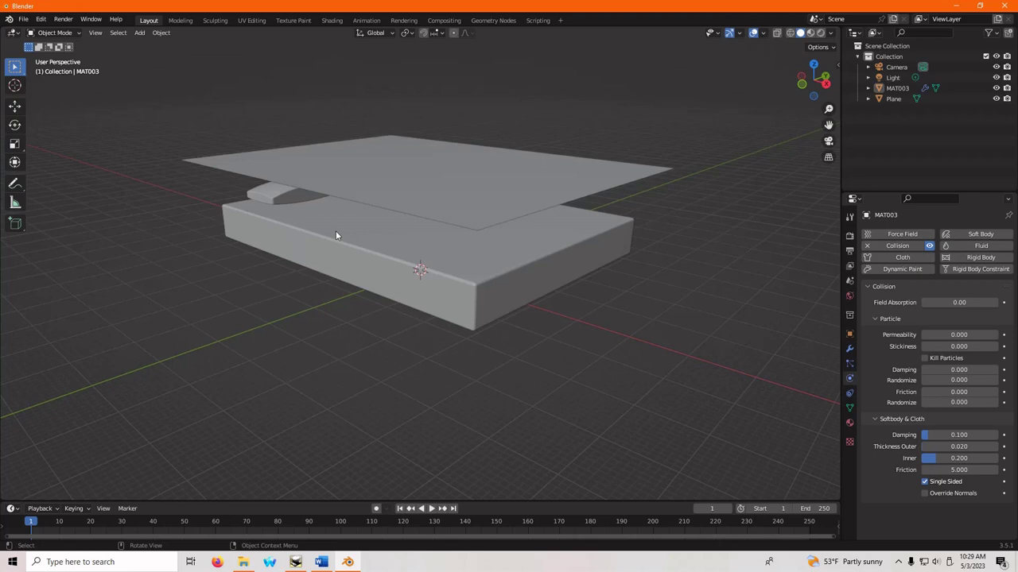
Add Cloth physics to the plane above the mattress with the default settings and deselect it.
left_click(502, 177)
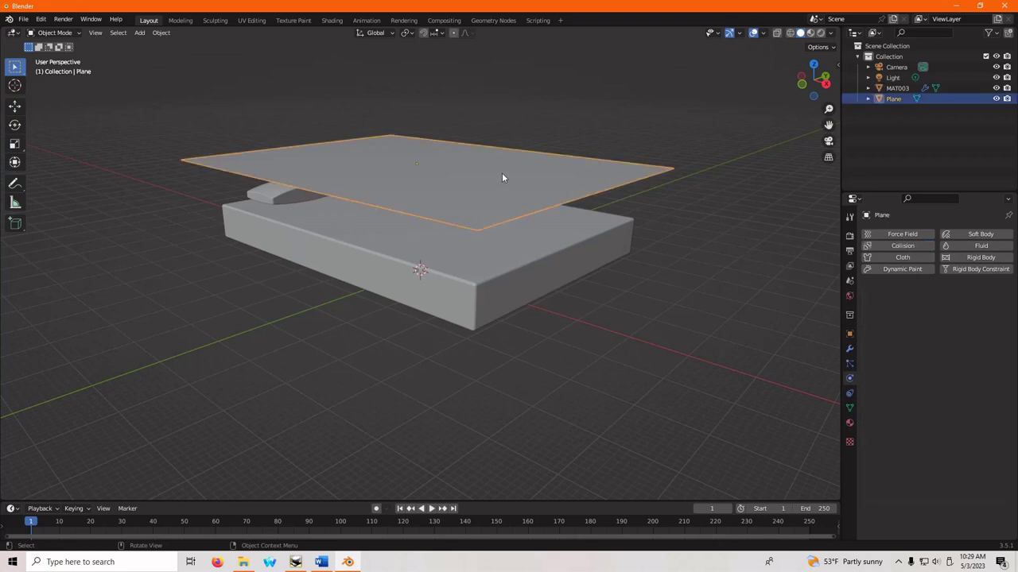
left_click(915, 257)
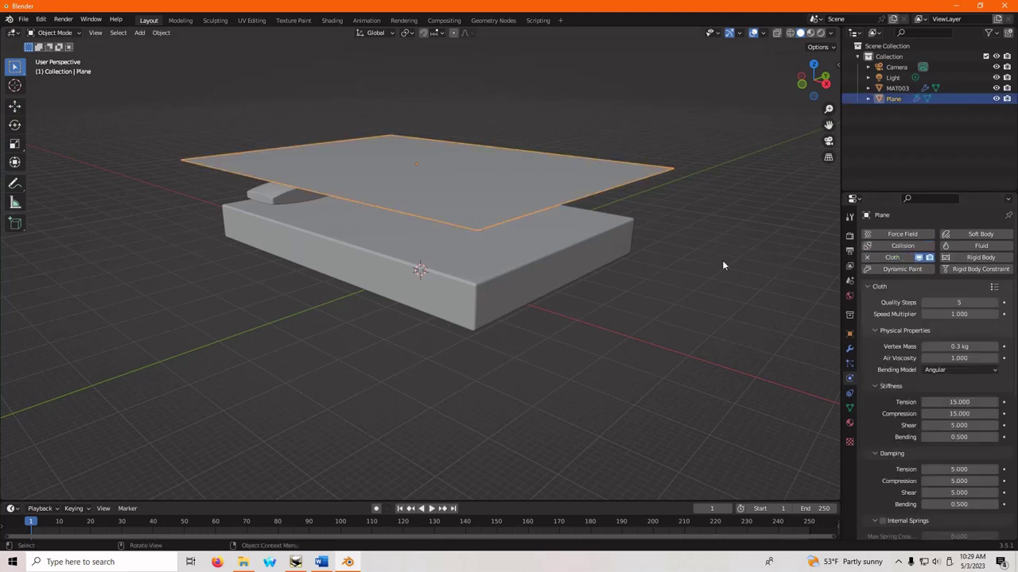
left_click(765, 259)
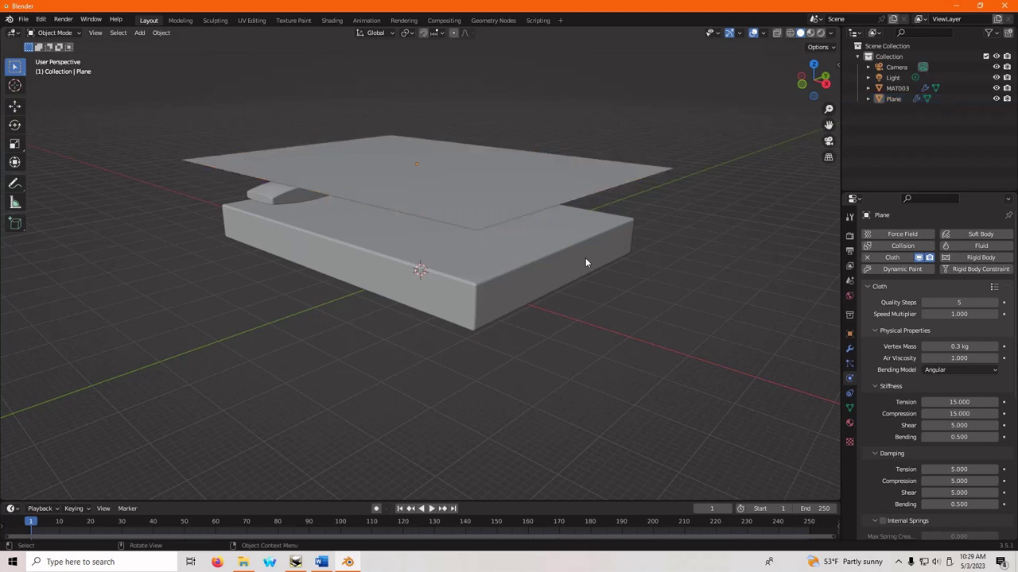
Play the cloth simulation until the plane drapes over the mattress, stop it, and set the timeline to frame 92.
middle_click_drag(550, 279, 551, 284)
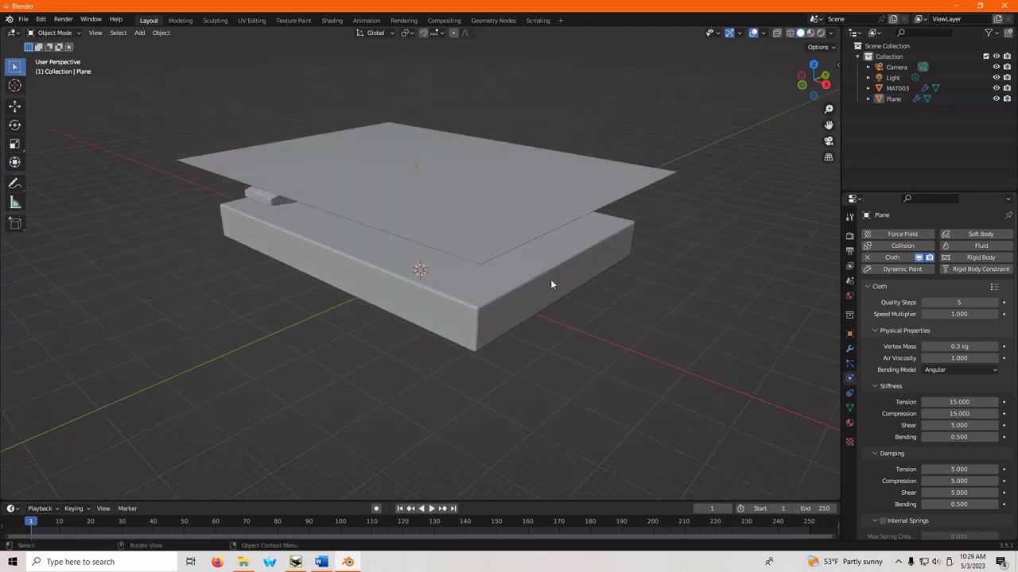
left_click(434, 509)
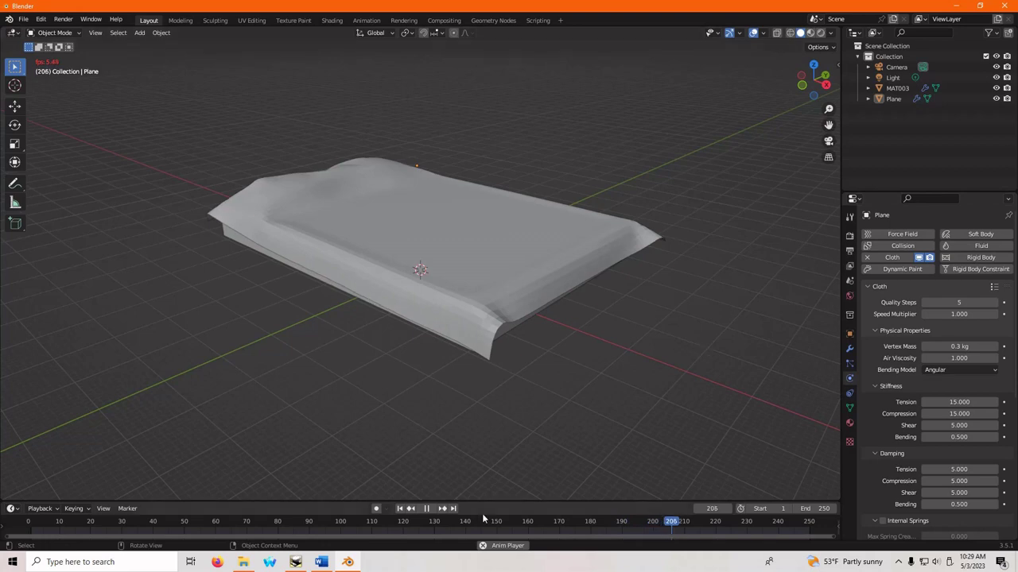
left_click(426, 508)
left_click(684, 522)
left_click_drag(667, 525, 316, 515)
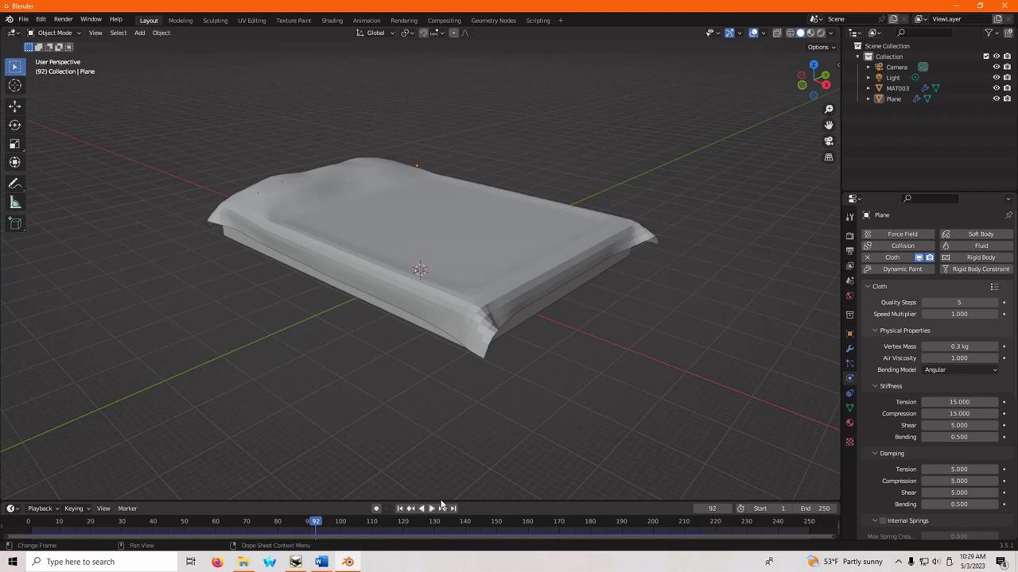
Try to apply Shade Smooth and Shade Auto Smooth to the draped cloth.
right_click(481, 316)
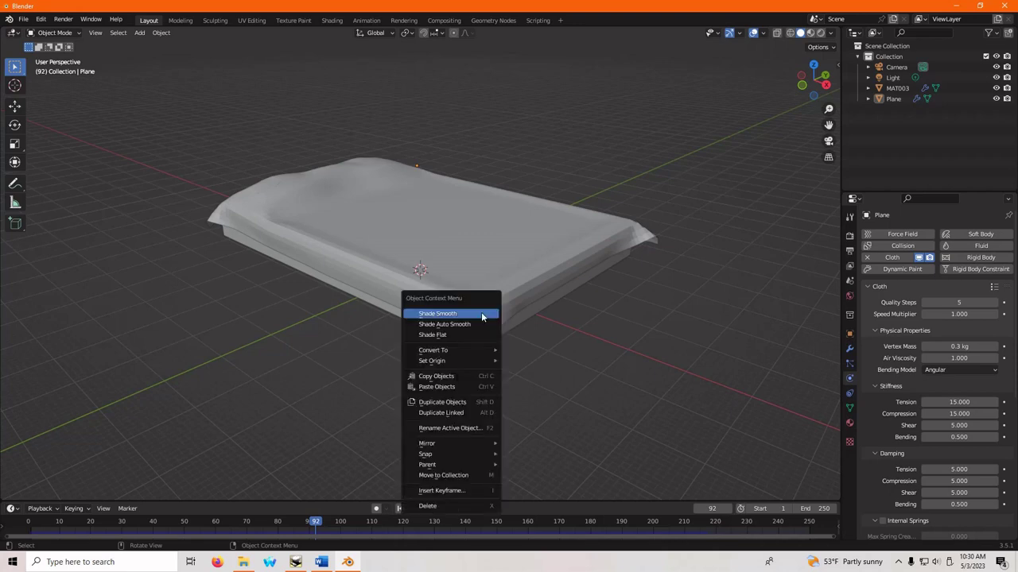
left_click(477, 314)
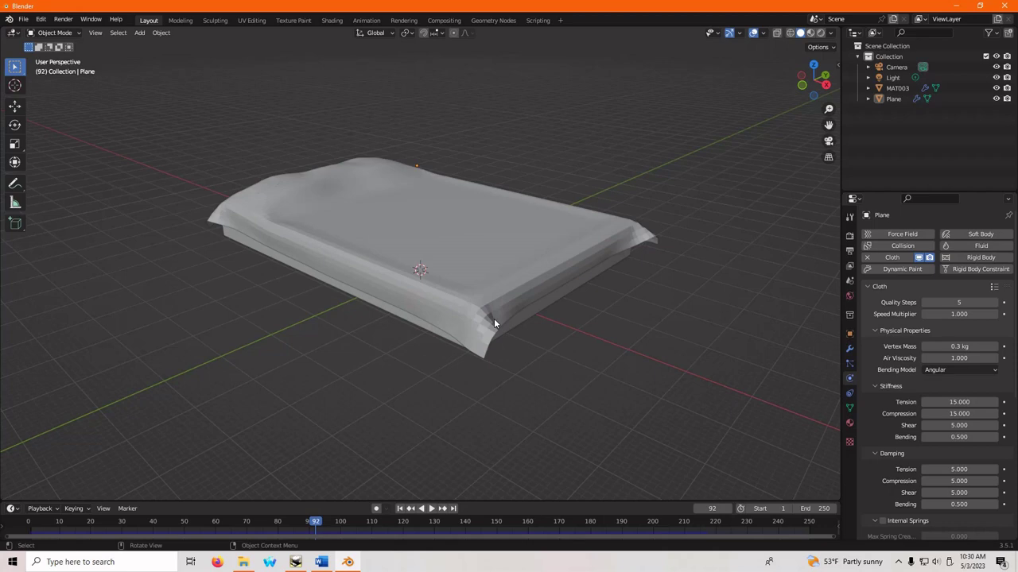
right_click(484, 314)
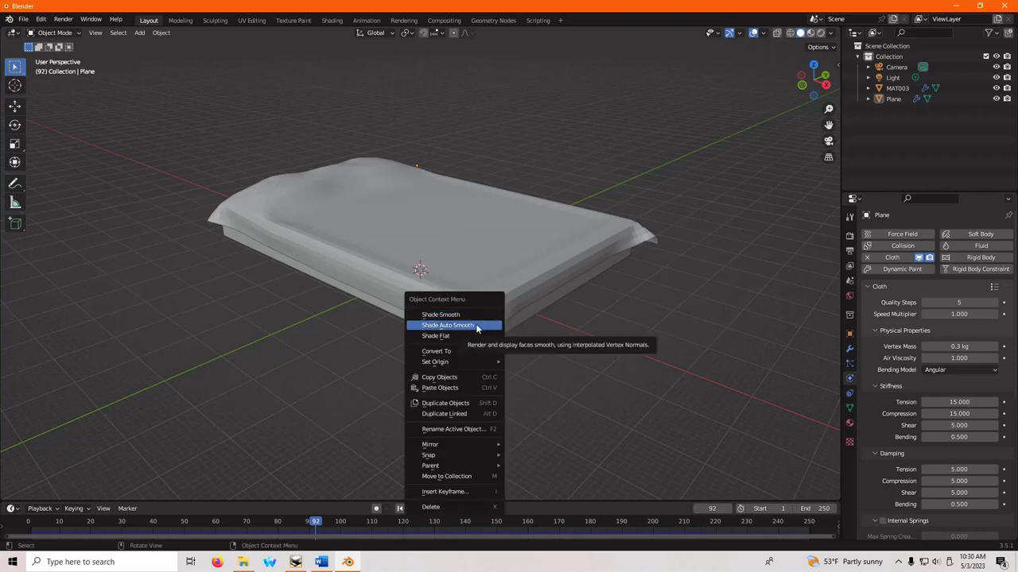
left_click(476, 326)
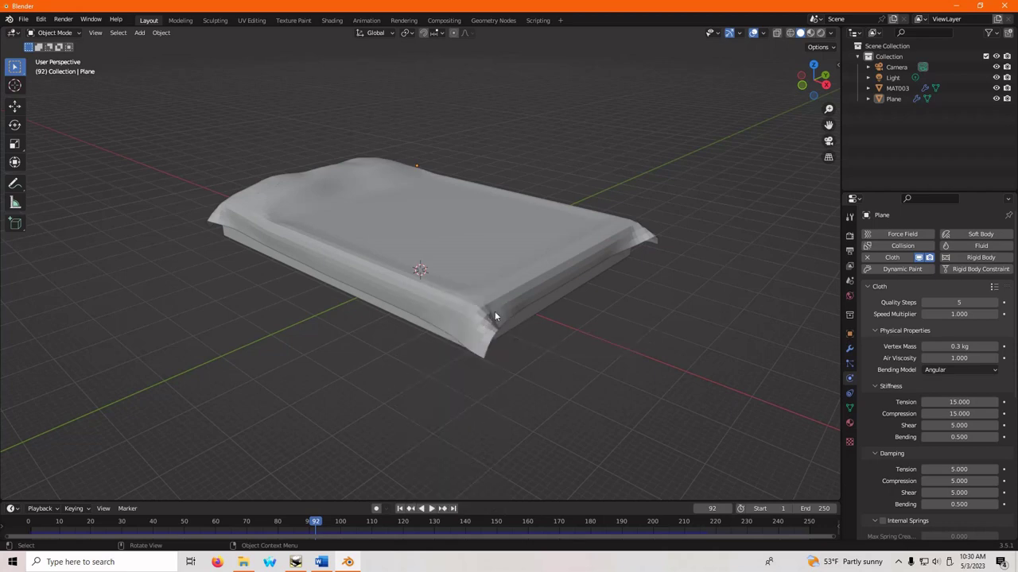
right_click(481, 302)
left_click(497, 308)
Select the draped cloth plane over the mattress.
middle_click_drag(391, 348, 385, 375)
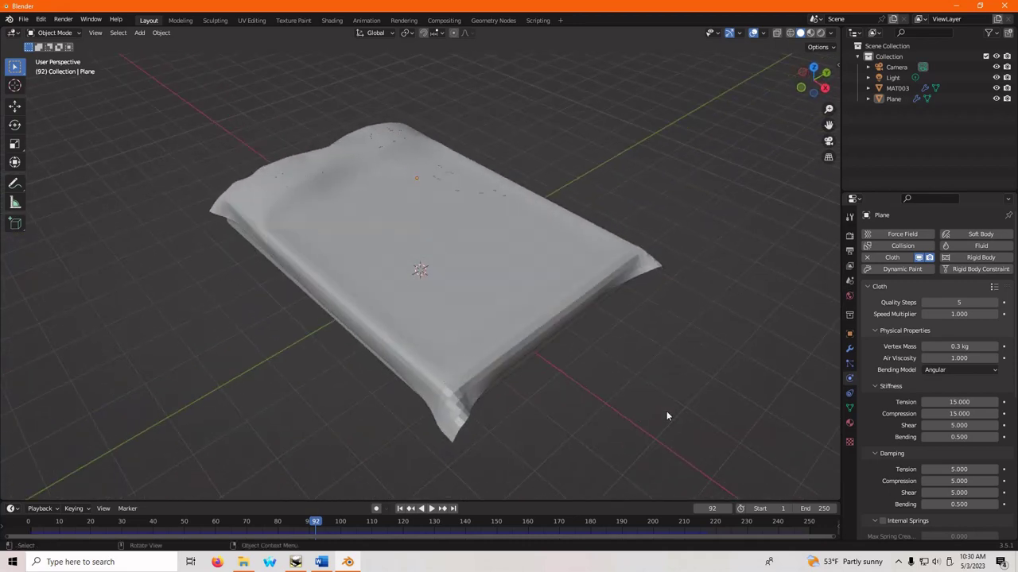
mouse_move(641, 369)
middle_mouse_down()
mouse_move(652, 356)
mouse_move(633, 366)
middle_mouse_up()
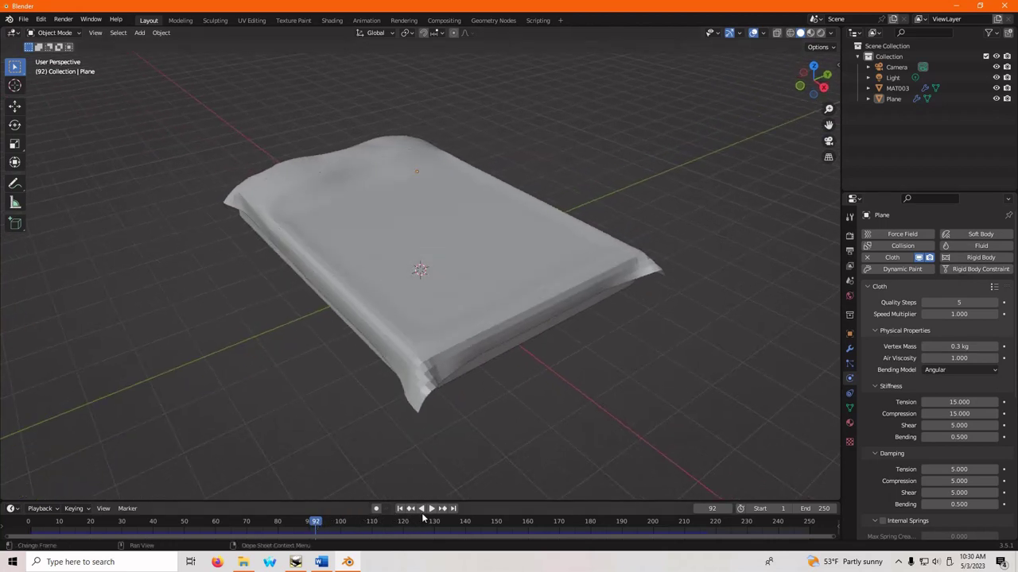
right_click(448, 231)
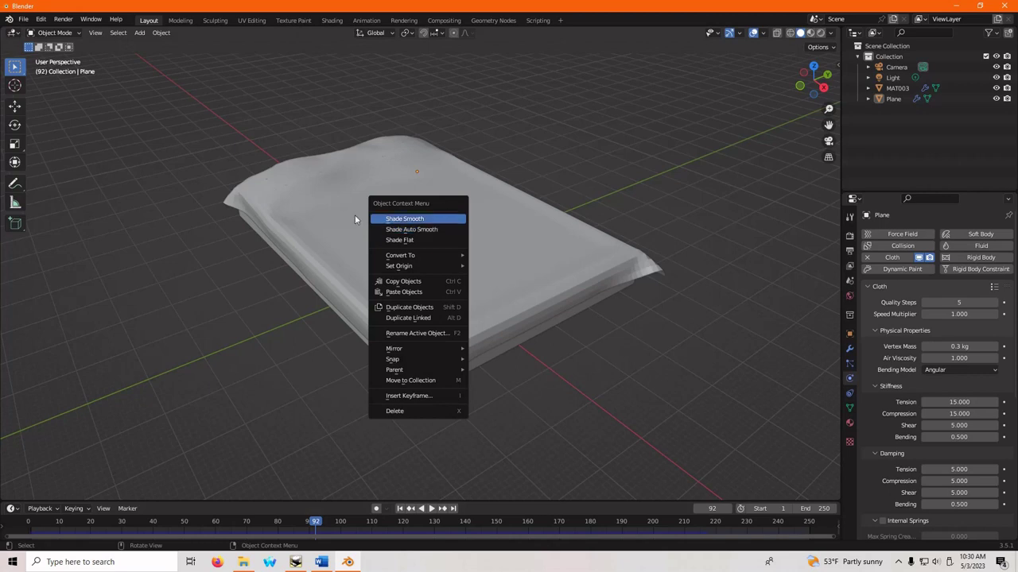
left_click(318, 193)
right_click(310, 183)
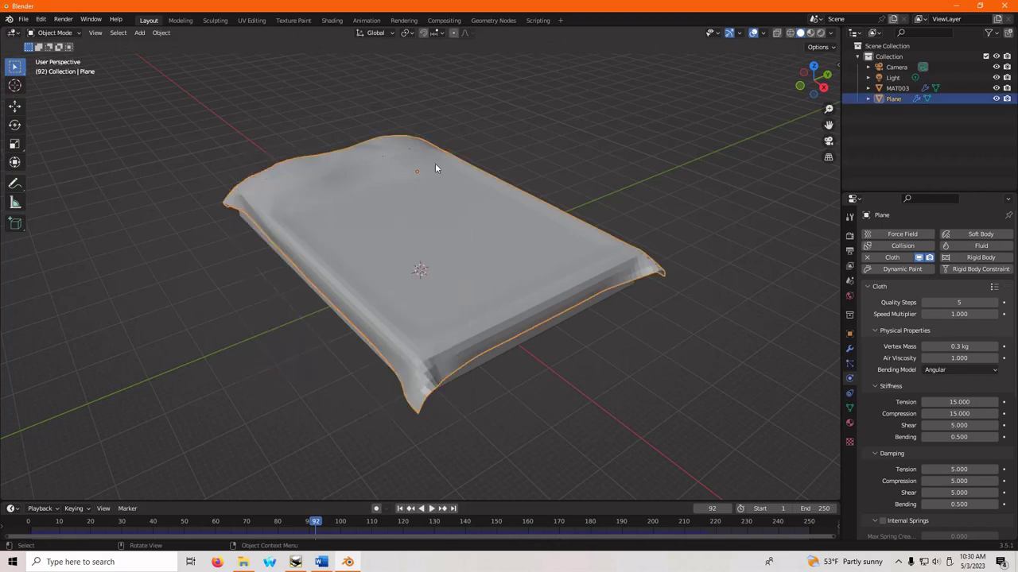
Export the mattress and draped cloth in Wavefront OBJ format as MAT003BL.obj to the Downloads folder.
left_click(30, 22)
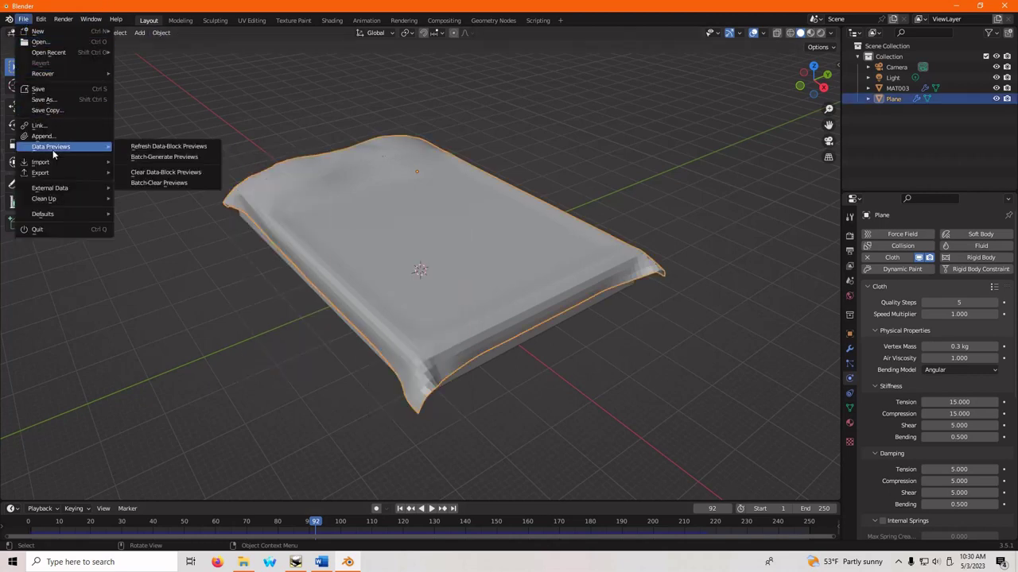
mouse_move(63, 173)
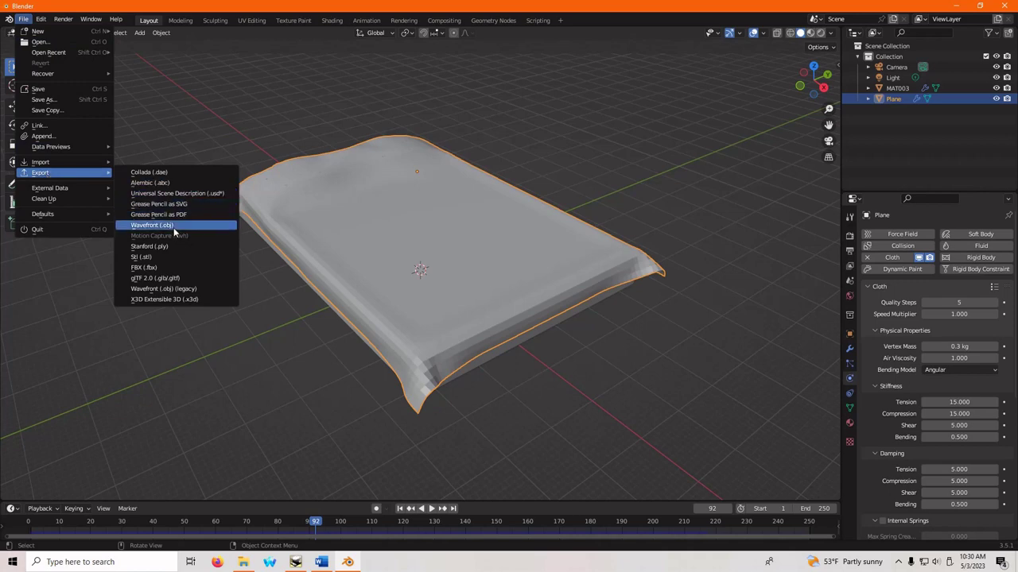
left_click(173, 226)
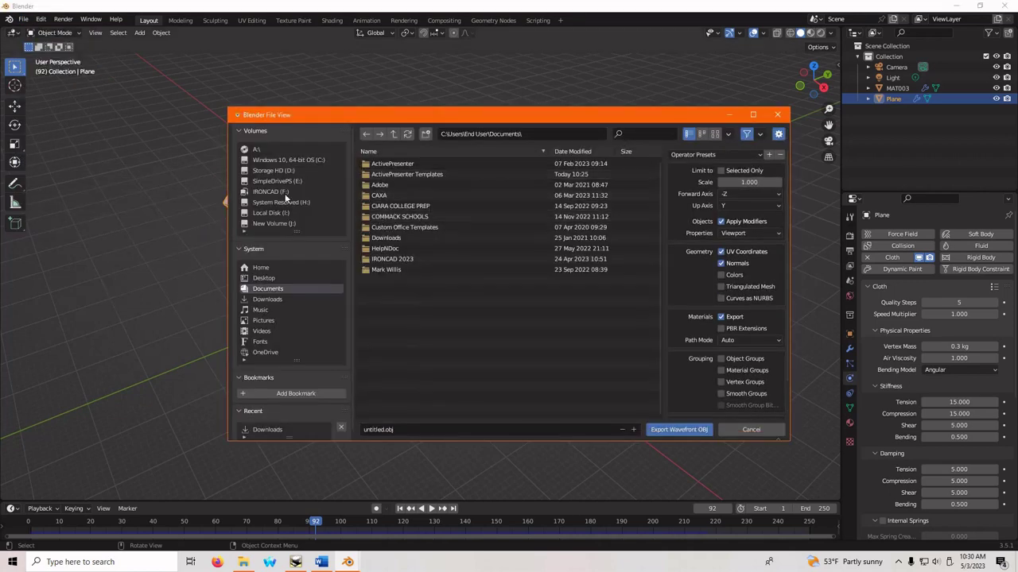
left_click(268, 299)
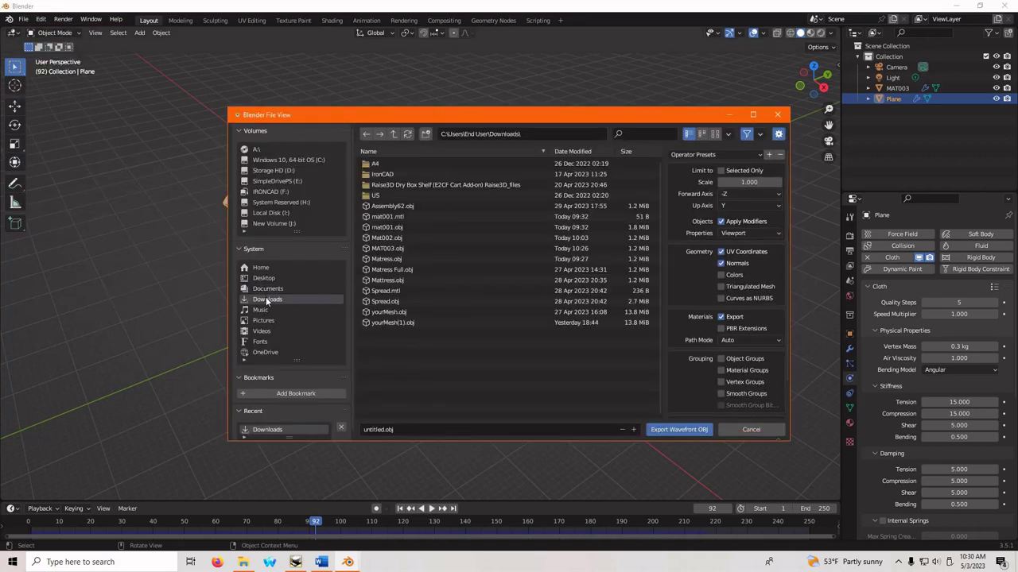
left_click(384, 429)
type("MAT003BL")
left_click(683, 429)
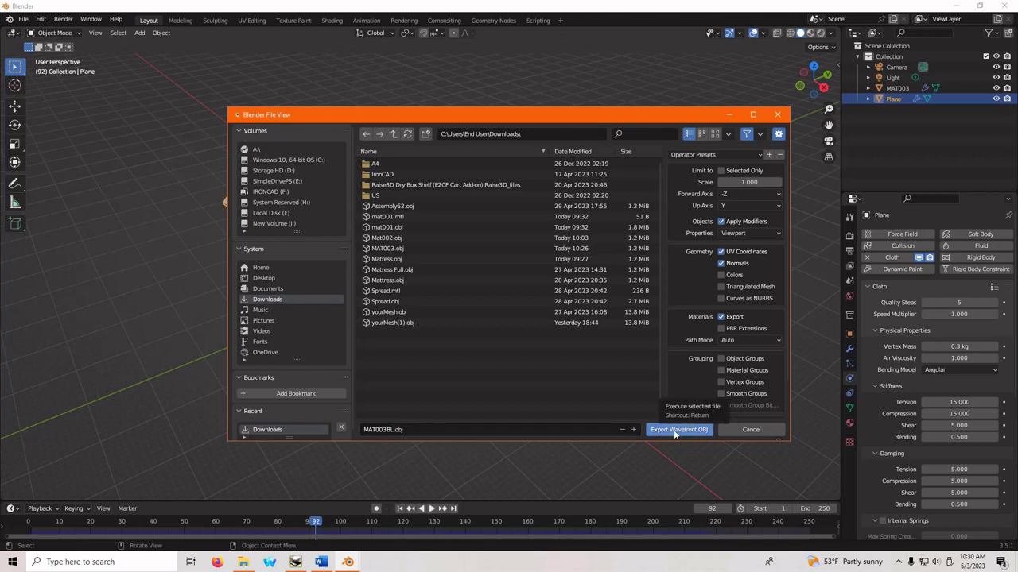
left_click(673, 429)
left_click(658, 200)
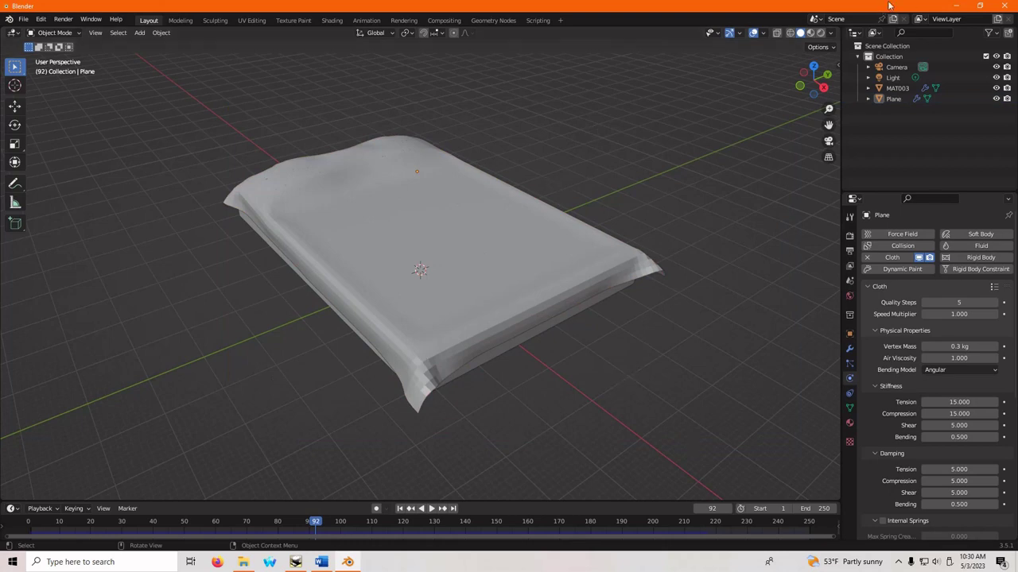
Close Blender, switch to IRONCAD, and import MAT003BL from the Downloads folder into the RV Office scene beside the camper.
left_click(1004, 6)
left_click(543, 300)
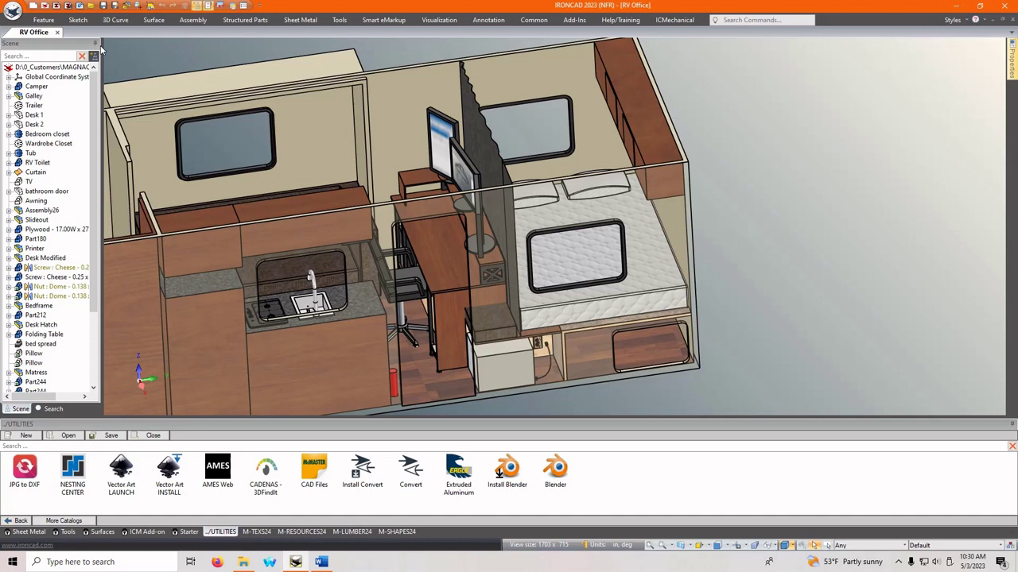
left_click(194, 20)
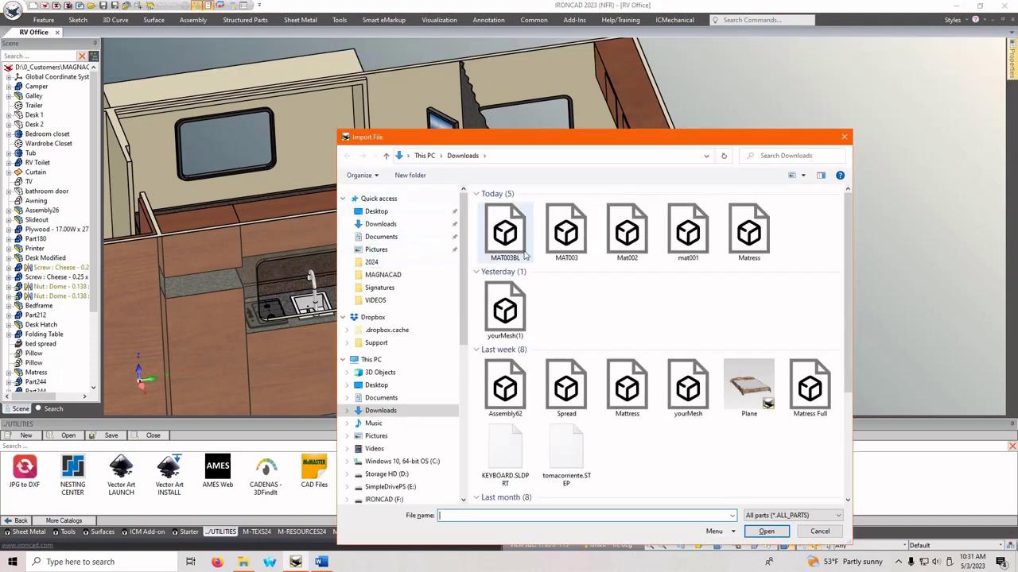
left_click(522, 259)
left_click(766, 531)
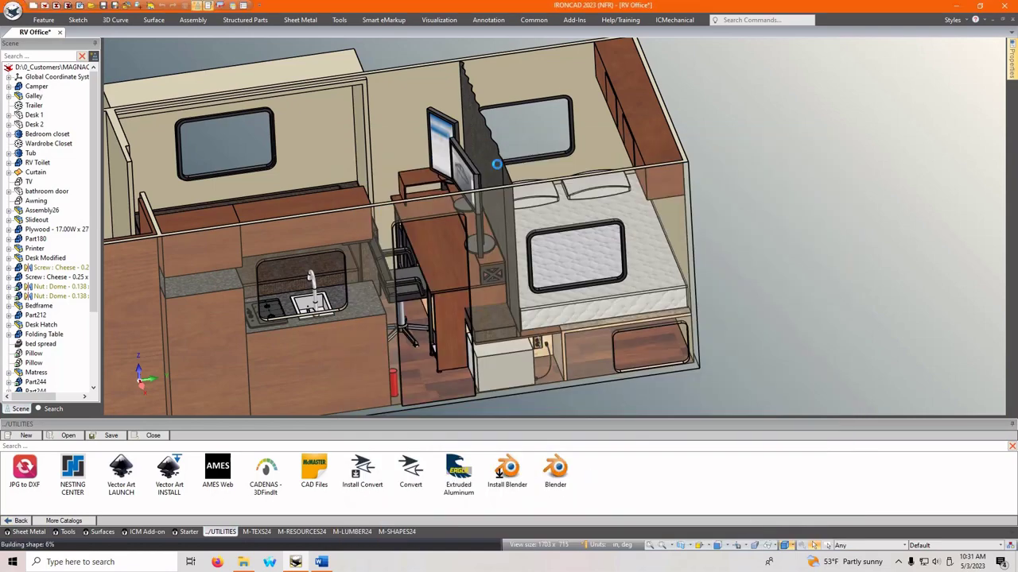
left_click(841, 227)
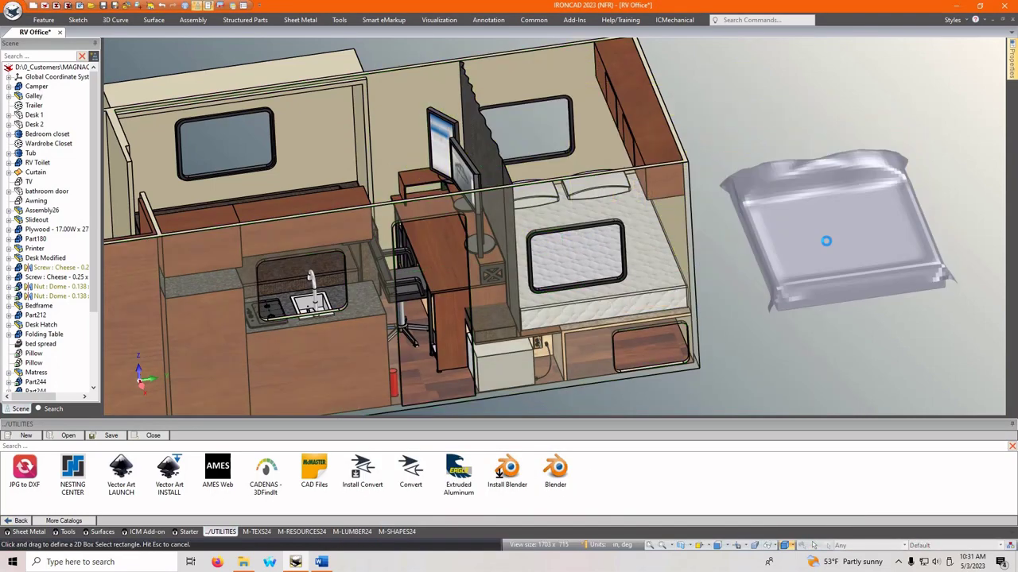
Isolate the original mattress and the imported Plane assembly by hiding all unselected objects.
middle_click_drag(813, 238, 579, 195)
left_click(580, 196)
left_click(823, 205, "ctrl")
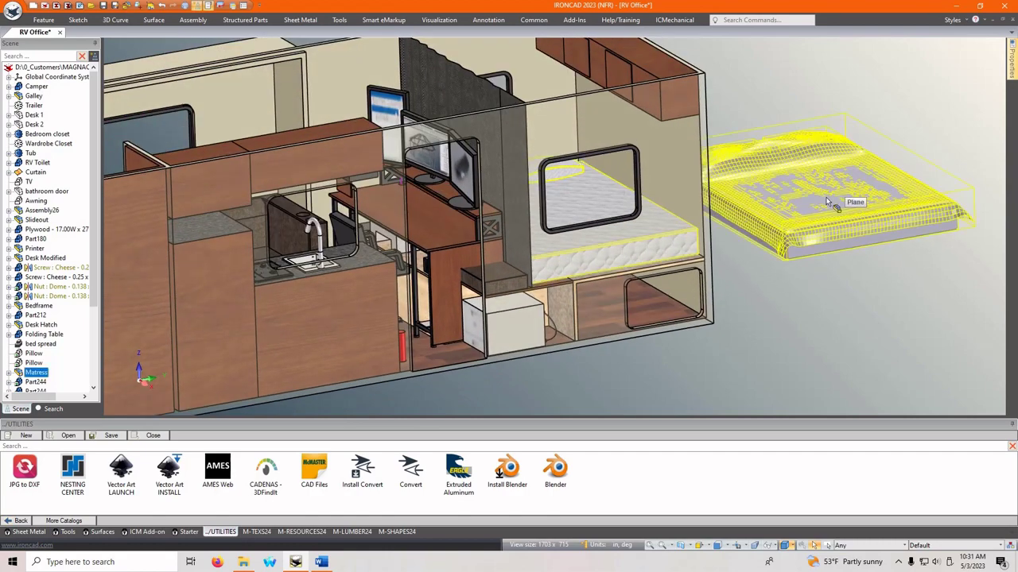
right_click(824, 205)
left_click(866, 170)
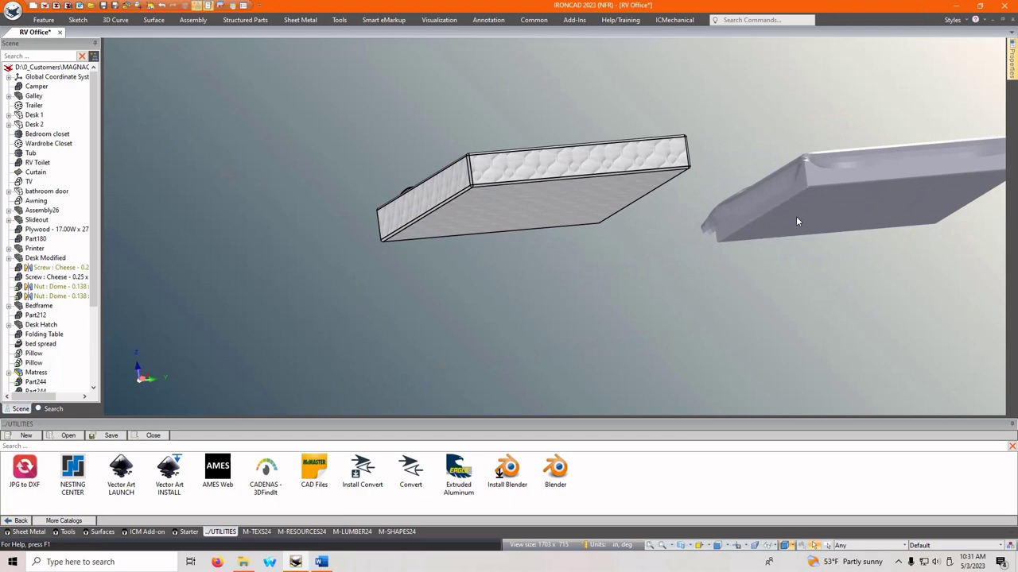
Expand the imported Plane assembly in the scene tree and hide its cloth mesh Plane2370.
scroll(50, 395, "down", 4)
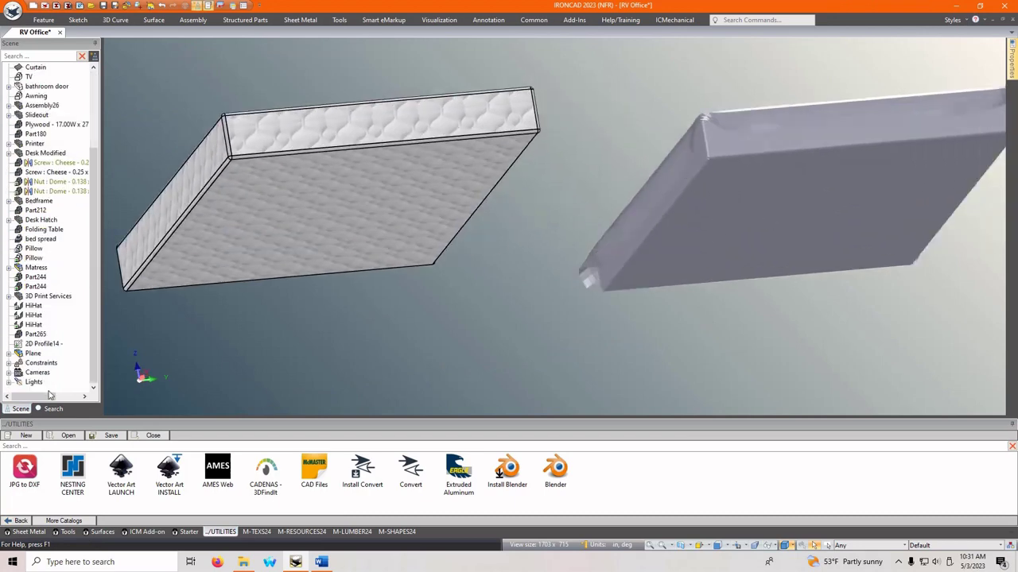
left_click(9, 353)
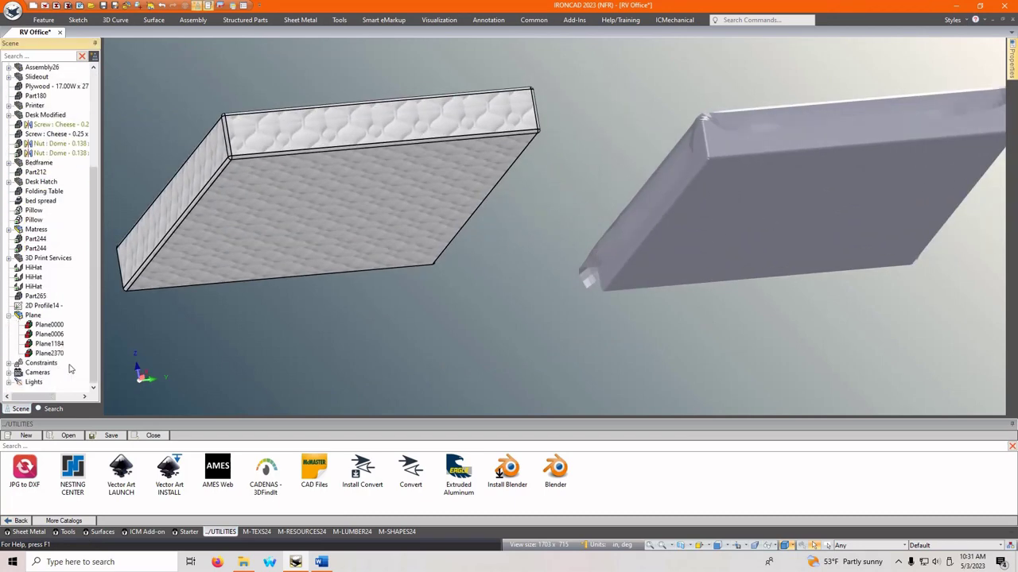
left_click(48, 354)
right_click(47, 356)
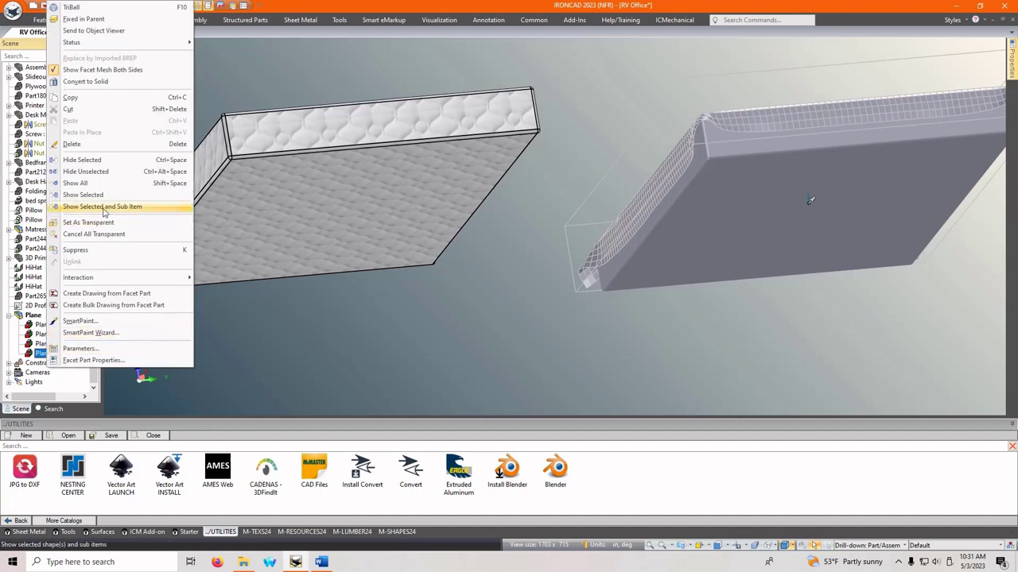
left_click(97, 160)
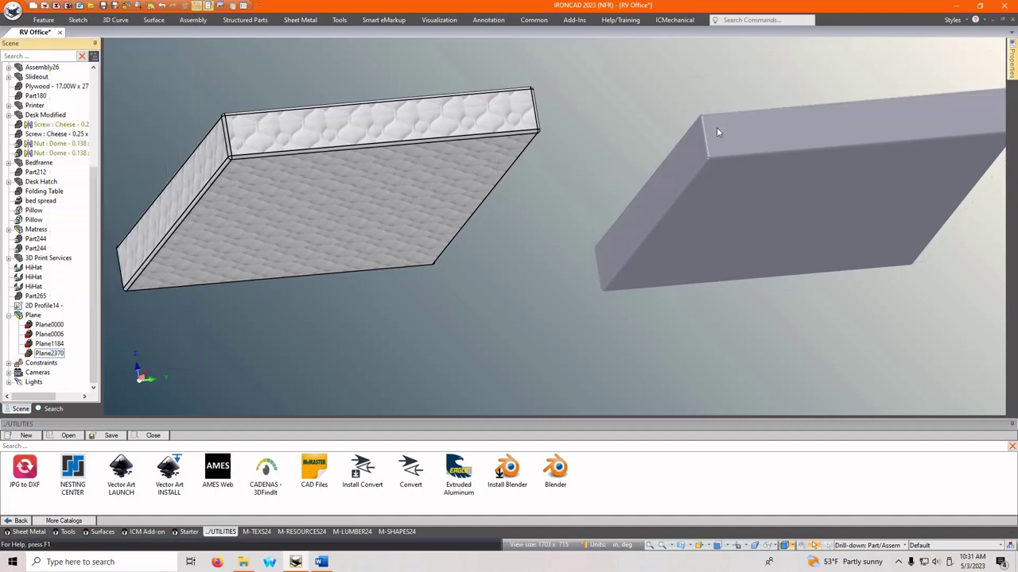
Activate the TriBall on the imported Plane assembly and reposition only the TriBall to the mattress mesh's lower corner.
left_click(811, 210)
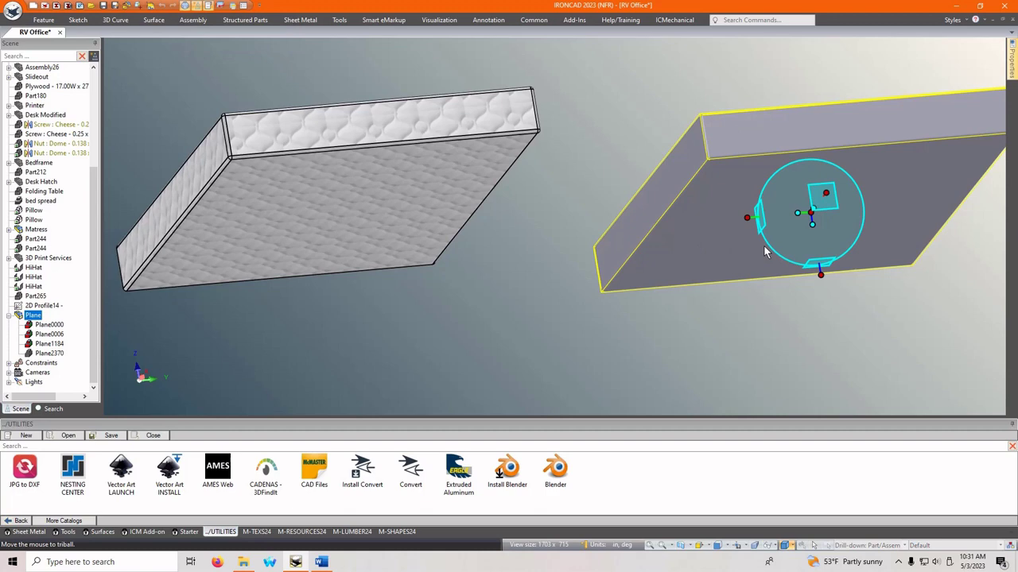
key("space")
left_click_drag(811, 212, 723, 141)
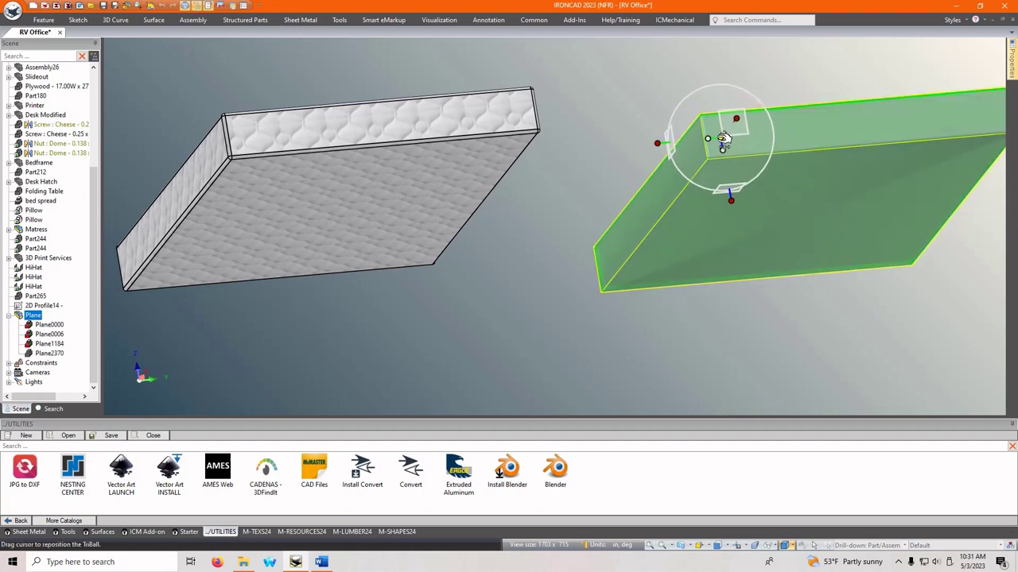
left_click(658, 143)
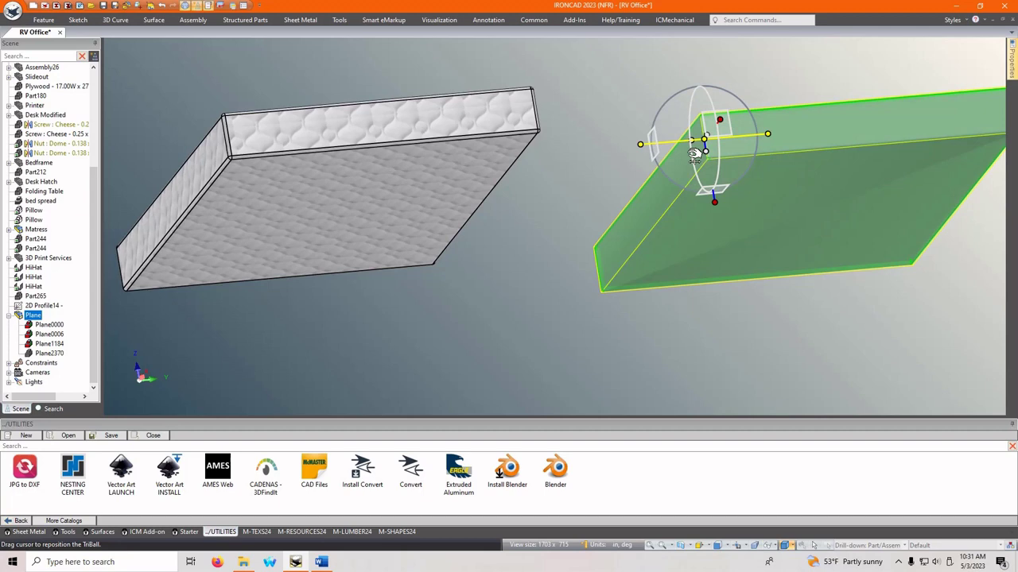
left_click(725, 123)
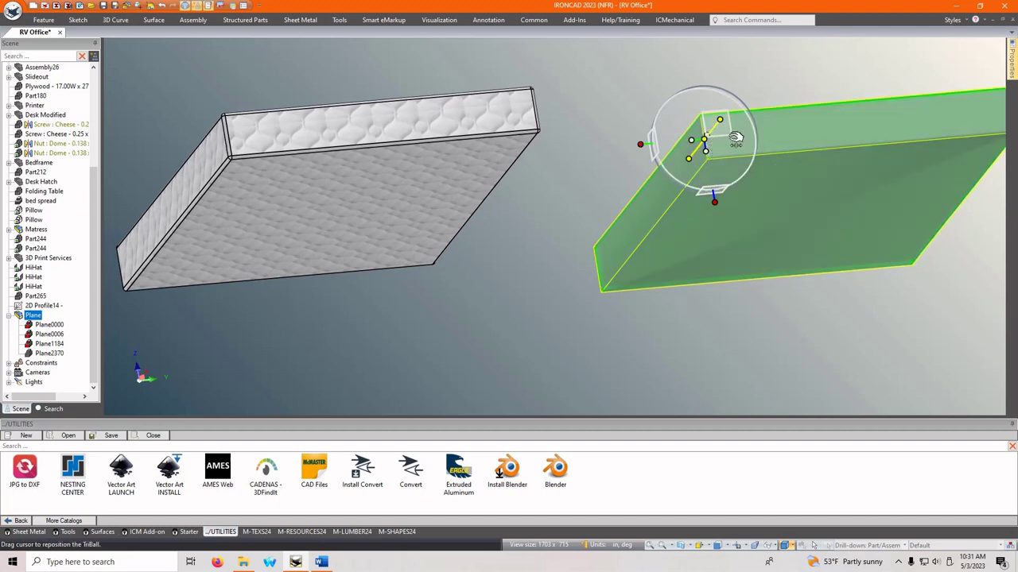
key("space")
left_click(715, 201)
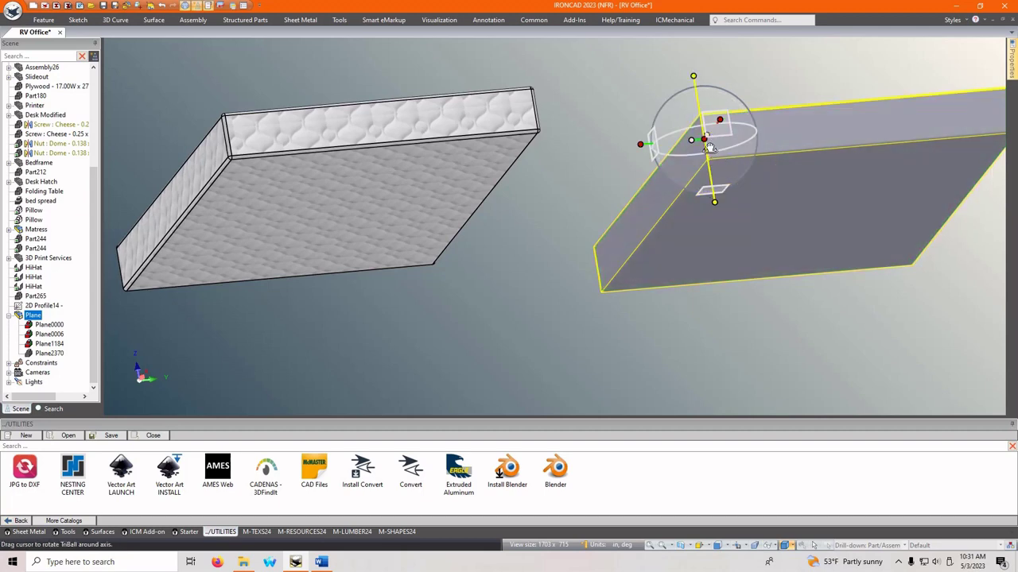
left_click_drag(709, 148, 738, 230)
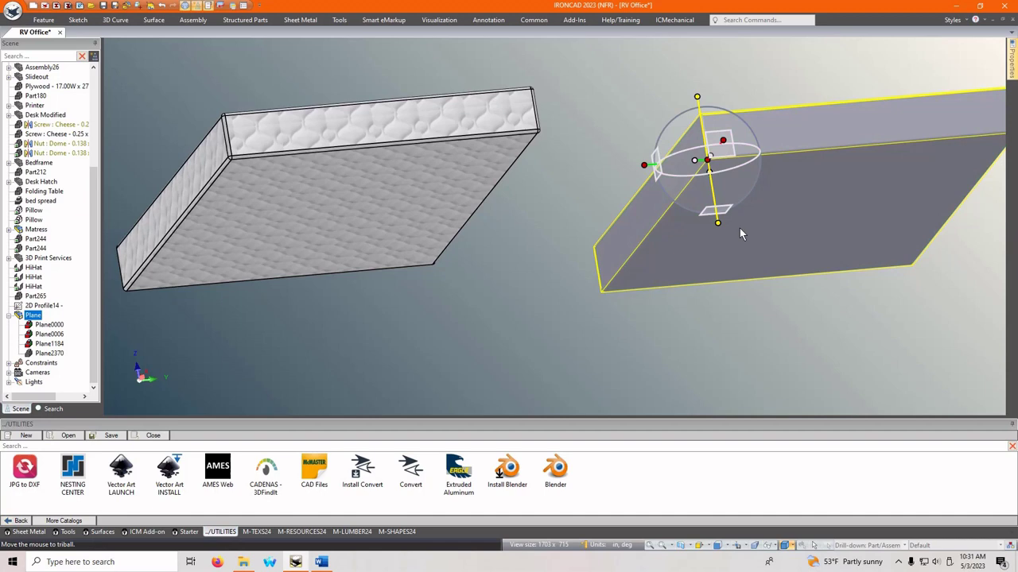
Move the Plane assembly with the TriBall onto the matching lower corner of the original mattress, and turn the TriBall off.
left_click(644, 165)
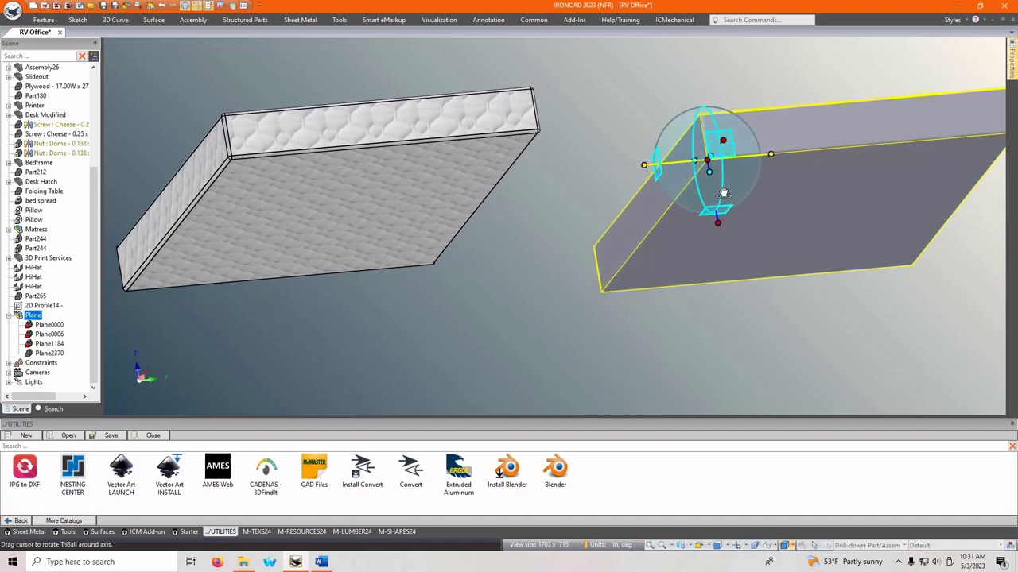
left_click(718, 216)
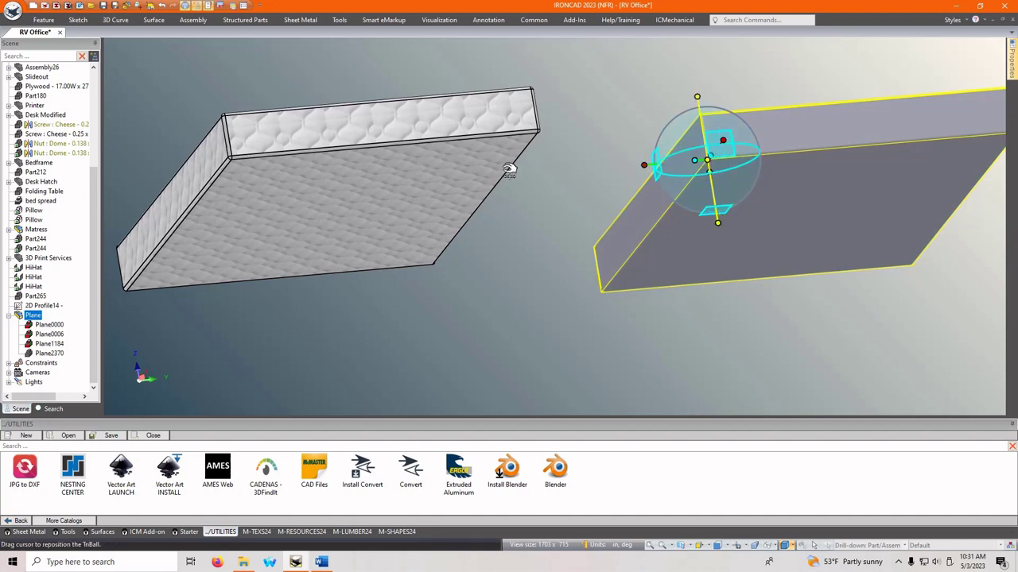
left_click(461, 167)
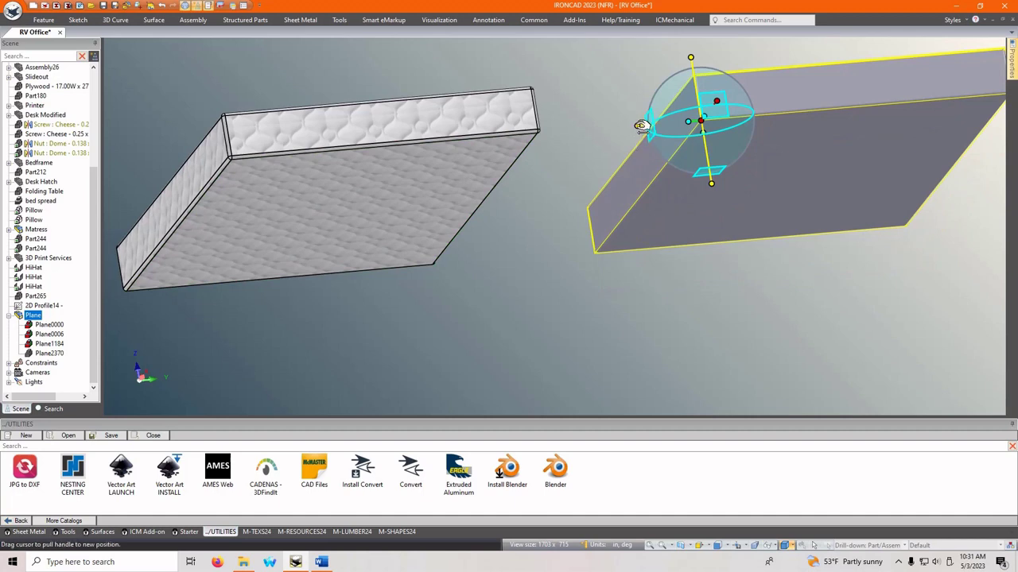
left_click(717, 101)
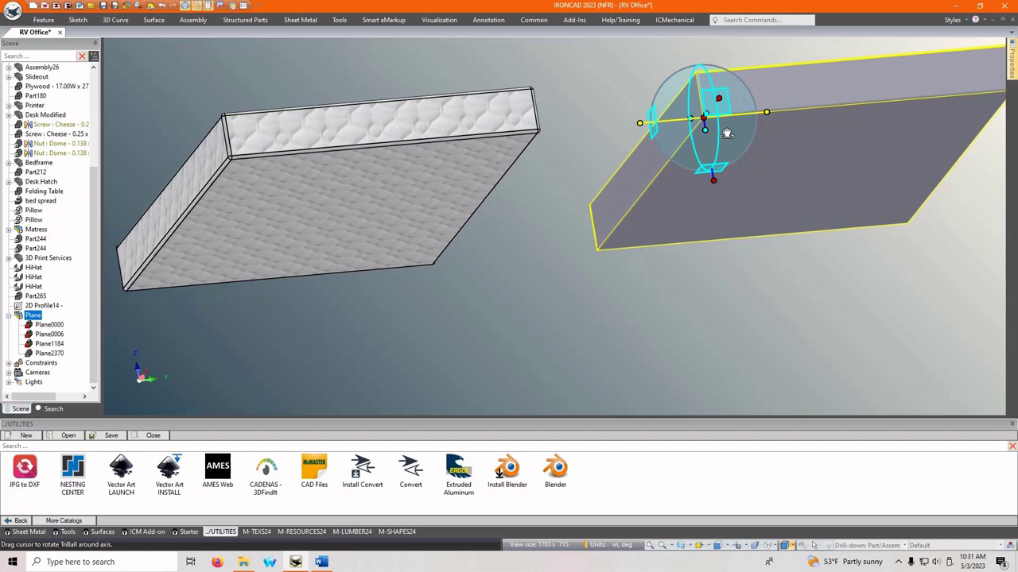
left_click(318, 153)
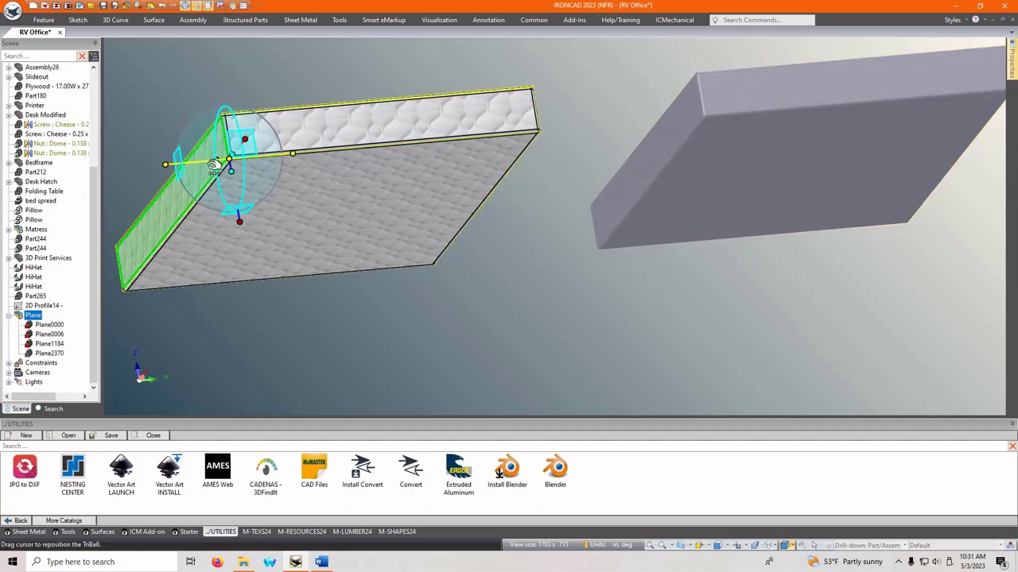
key("Home")
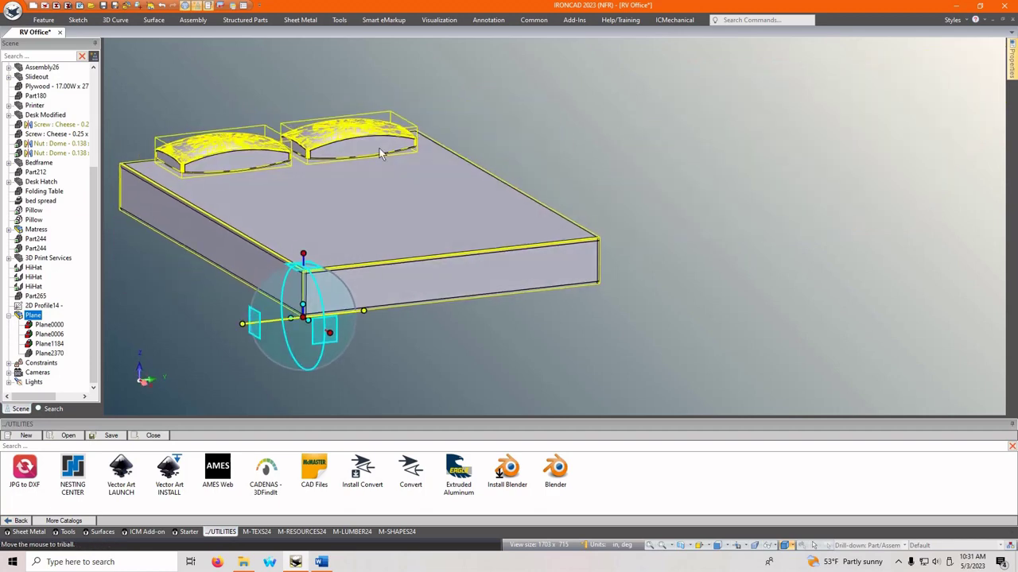
left_click(186, 10)
Delete the mesh parts Plane0000, Plane0006 and Plane1184, and disassemble the Plane assembly so only the cloth mesh Plane2370 remains.
left_click(49, 325)
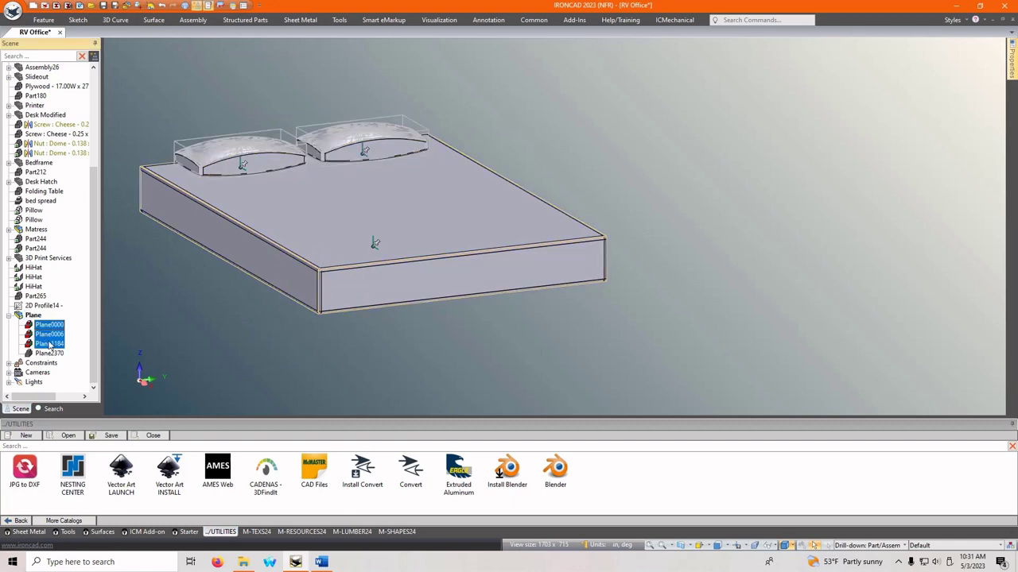
key("Delete")
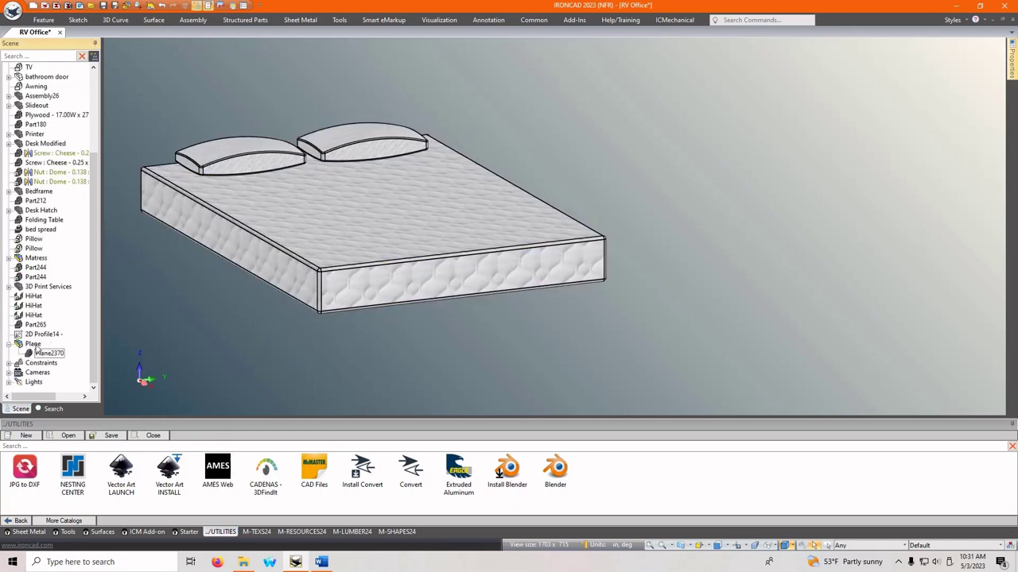
right_click(35, 347)
mouse_move(38, 356)
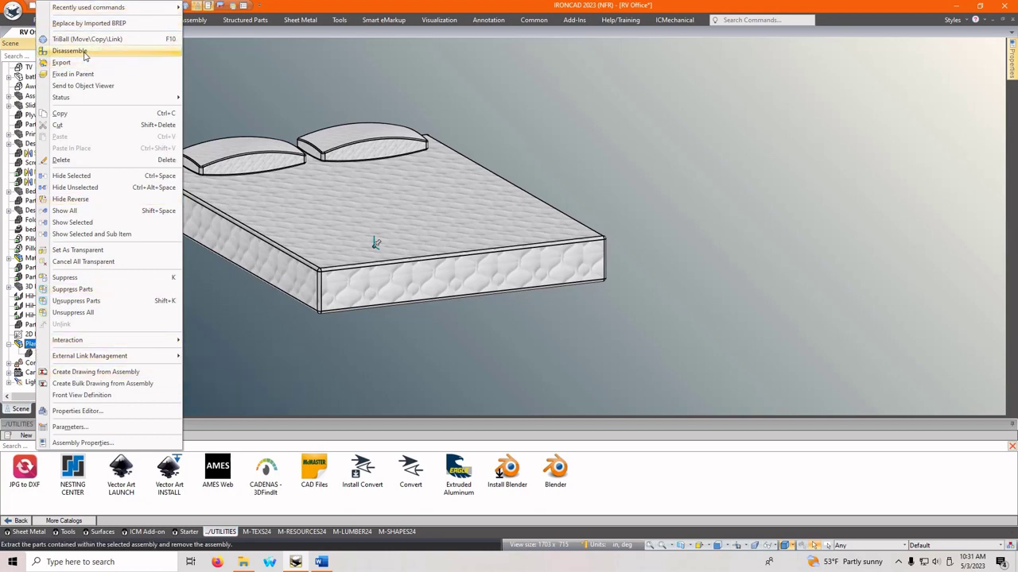
left_click(119, 160)
Show the hidden cloth mesh Plane2370 on the mattress, and restore the visibility of all the other RV objects.
right_click(41, 363)
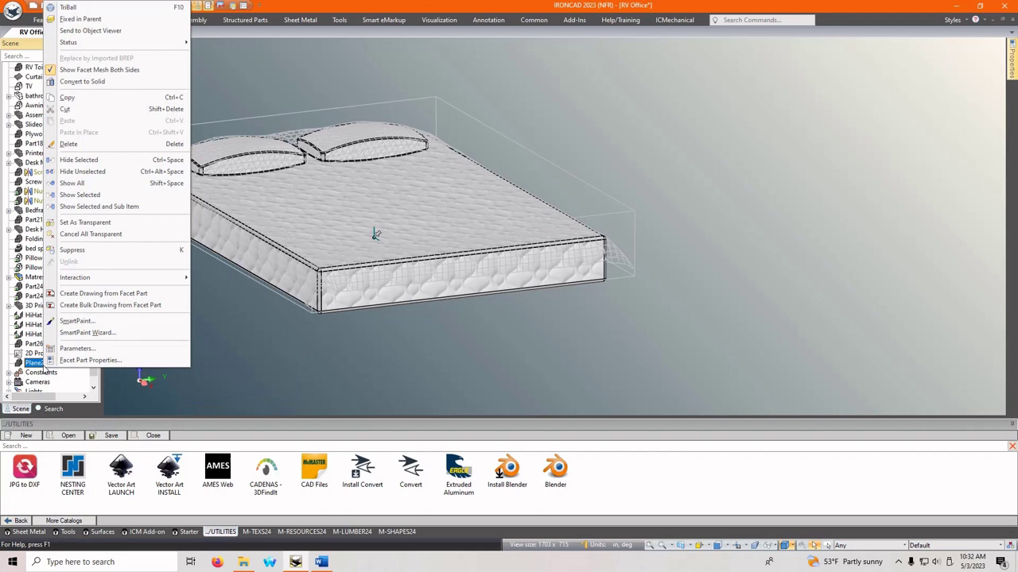
left_click(90, 195)
mouse_move(688, 166)
middle_mouse_down()
mouse_move(557, 274)
mouse_move(581, 289)
mouse_move(477, 286)
middle_mouse_up()
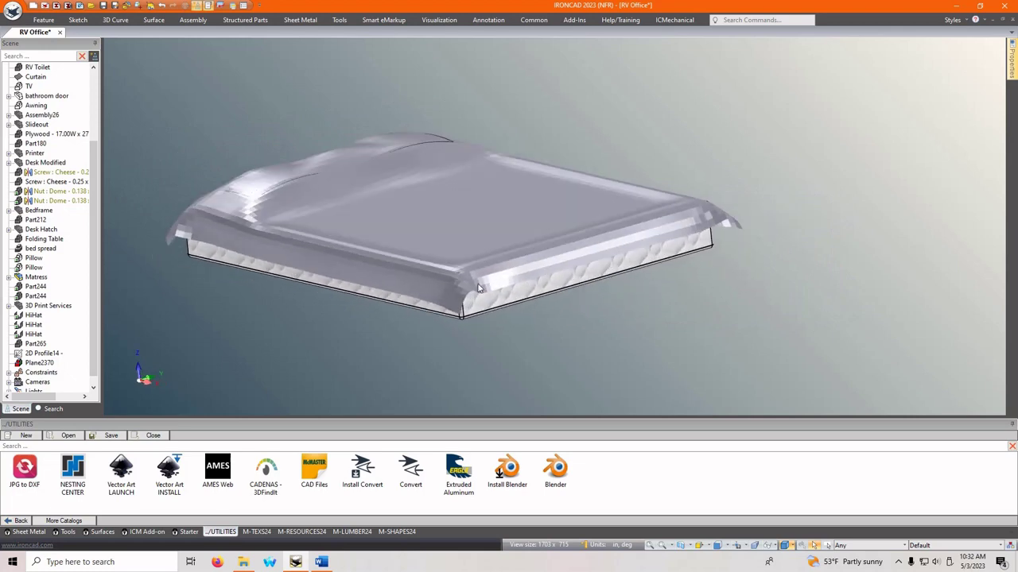
middle_click_drag(380, 296, 373, 293)
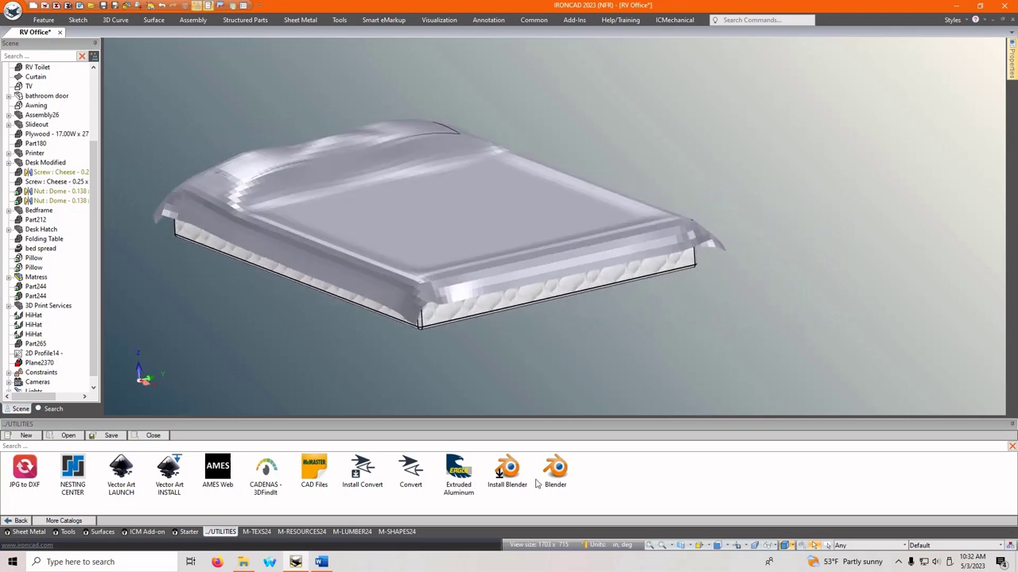
middle_click_drag(492, 372, 339, 108)
right_click(338, 108)
left_click(373, 185)
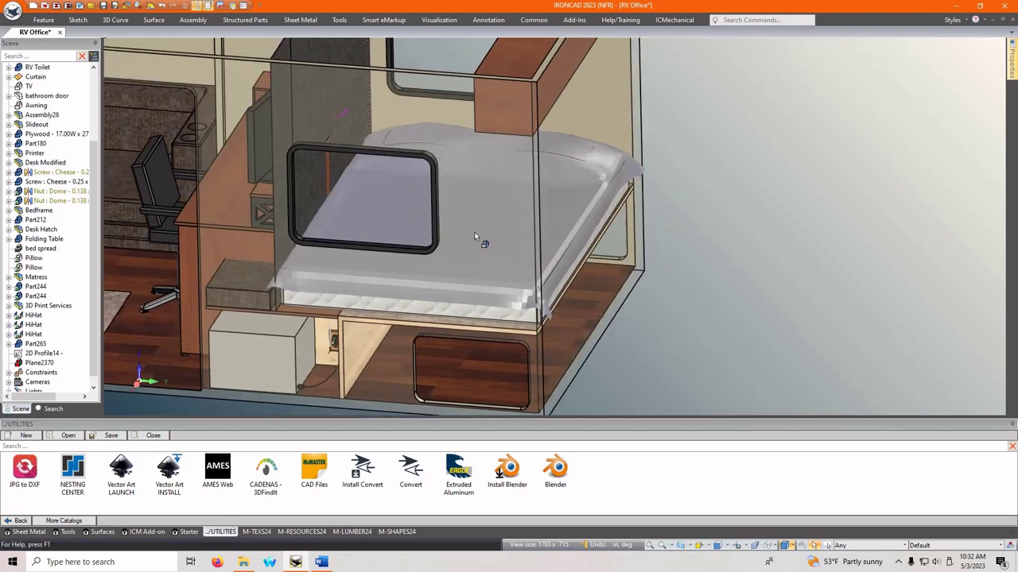
Open SmartPaint for the bed spread mesh Plane2370, switch its color to Image Texture and browse for an image file.
middle_click_drag(475, 236, 488, 283)
right_click(489, 284)
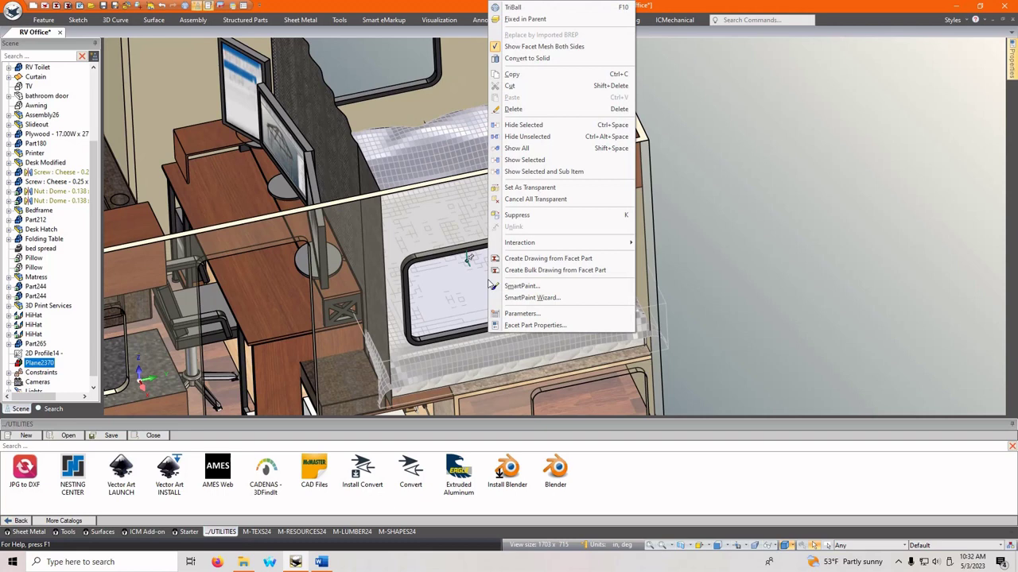
left_click(522, 285)
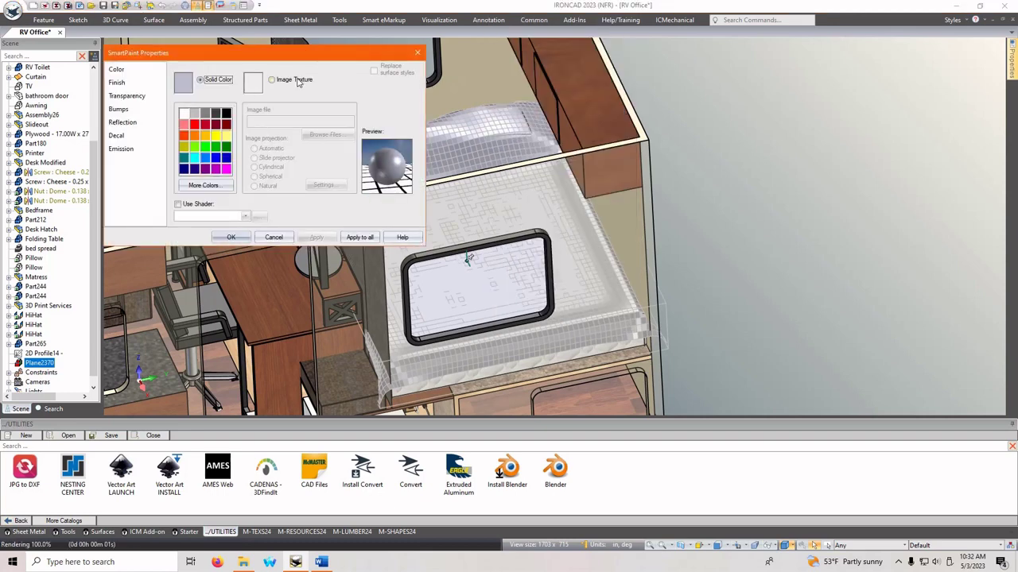
left_click(298, 82)
left_click(325, 134)
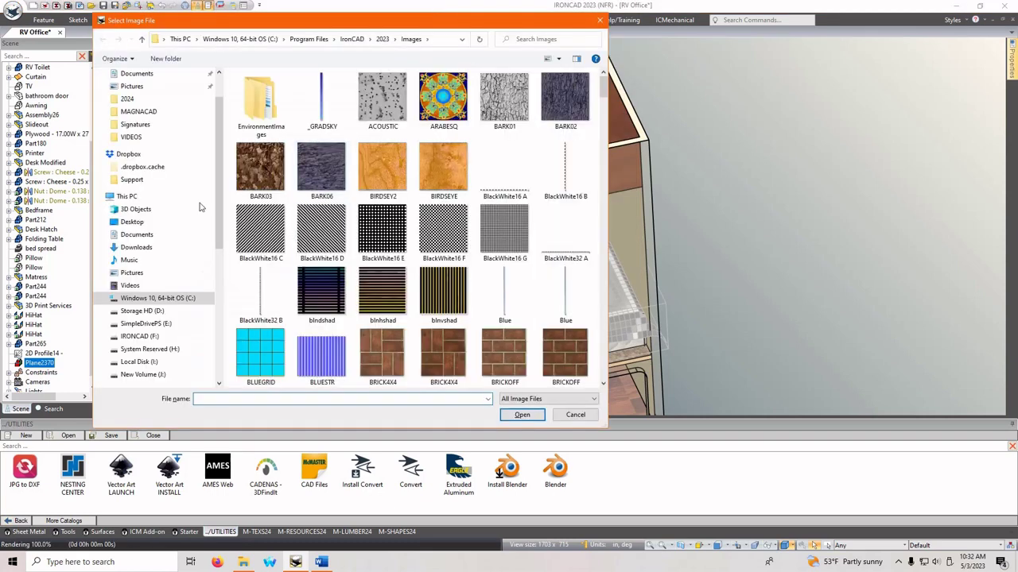
left_click(132, 272)
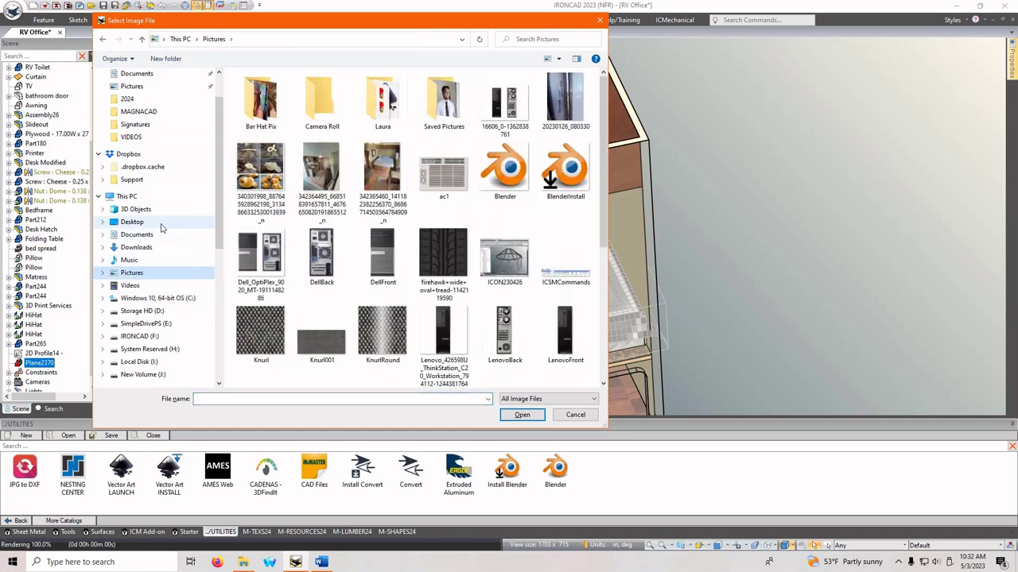
scroll(154, 103, "up", 2)
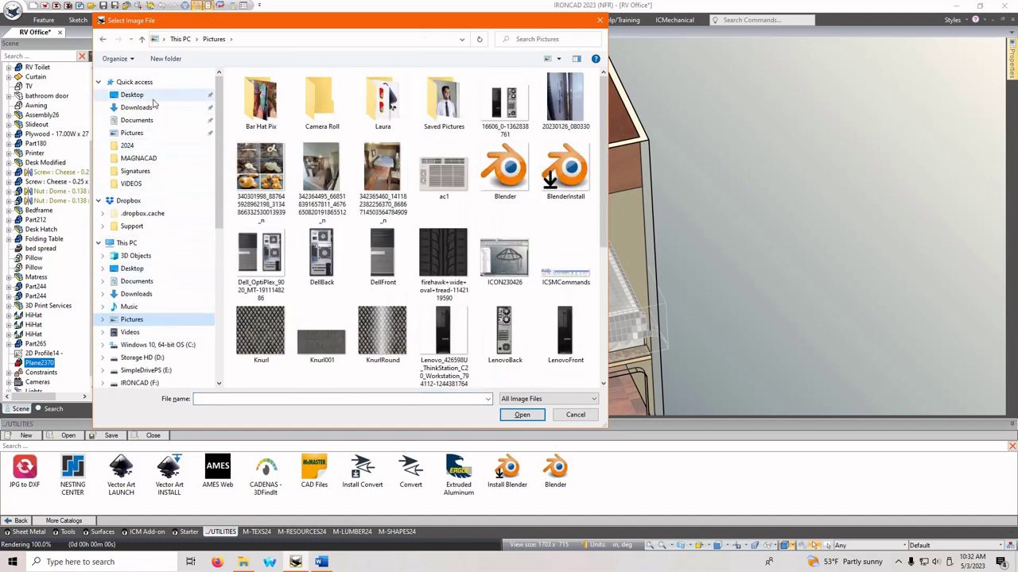
left_click(141, 107)
left_click(260, 293)
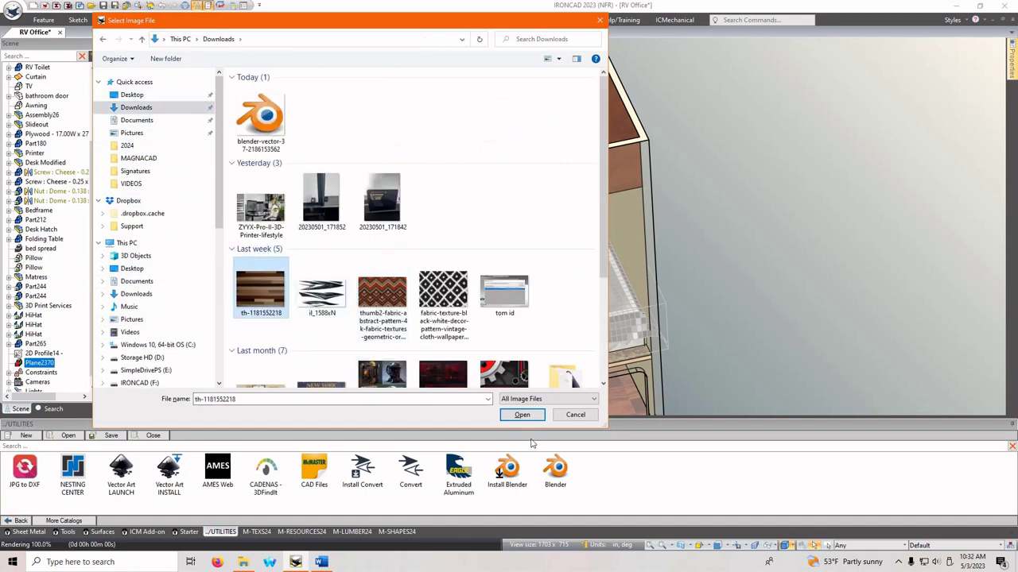
left_click(521, 415)
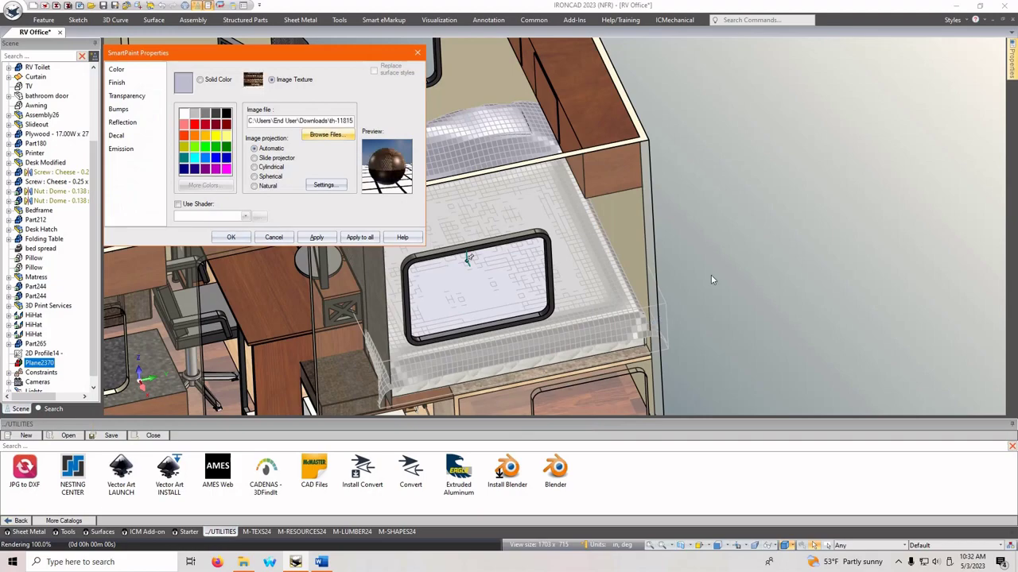
left_click(231, 240)
scroll(757, 237, "up", 5)
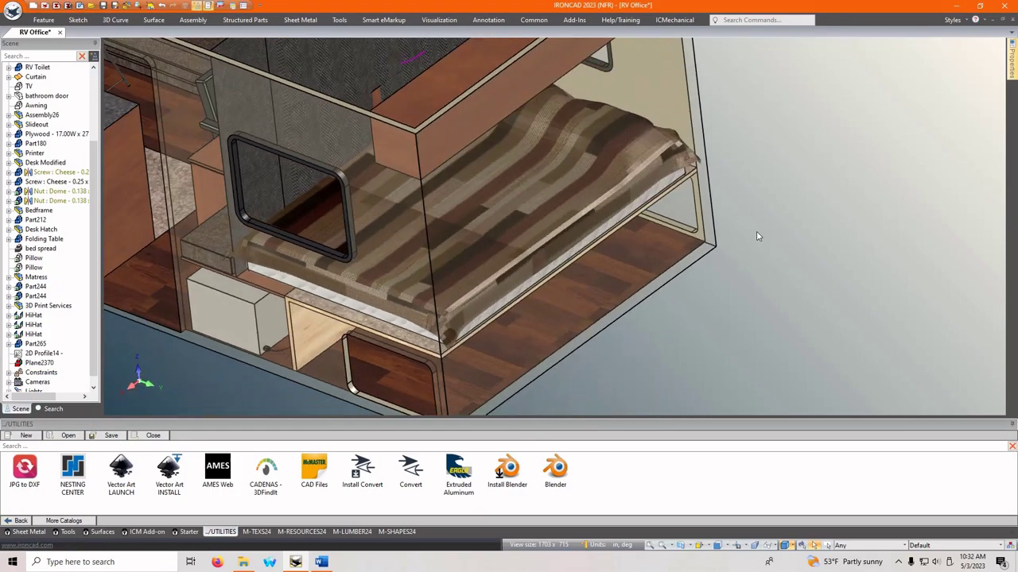
mouse_move(757, 236)
middle_mouse_down()
mouse_move(756, 175)
mouse_move(747, 171)
mouse_move(757, 236)
middle_mouse_up()
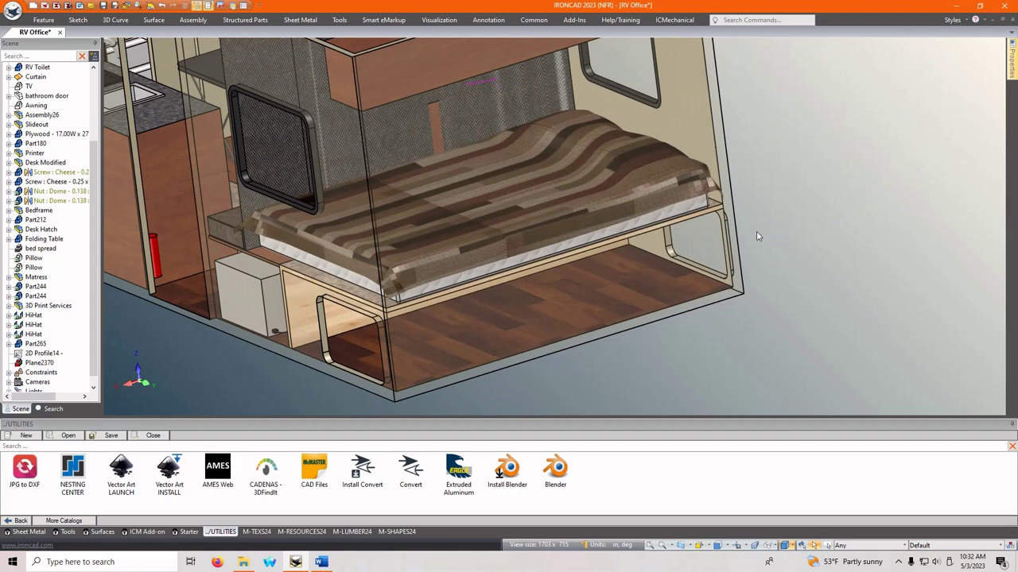